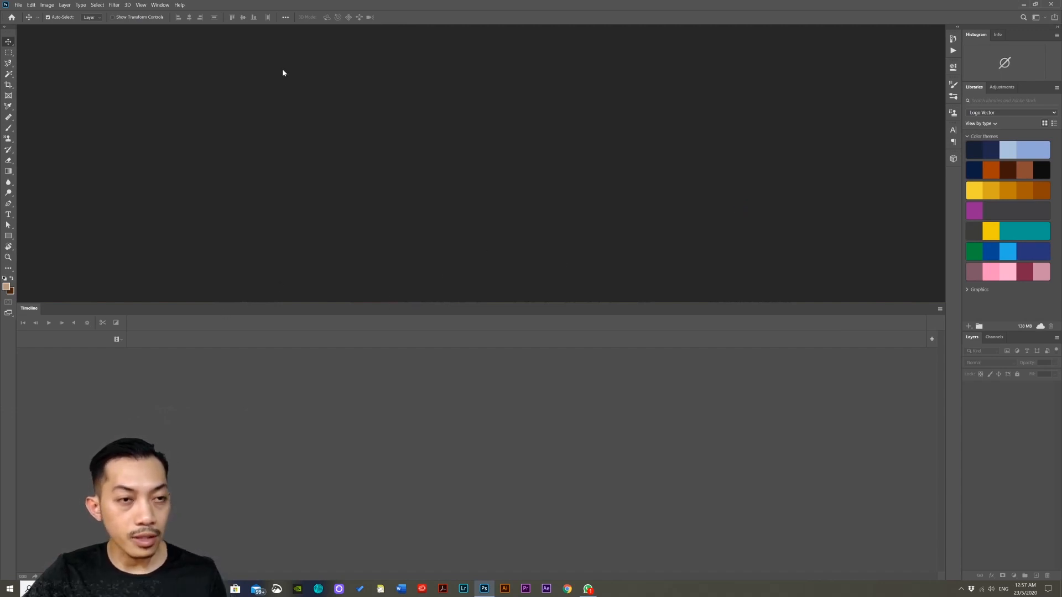
- Switch from the Motion workspace to the saved custom workspace
left_click(161, 5)
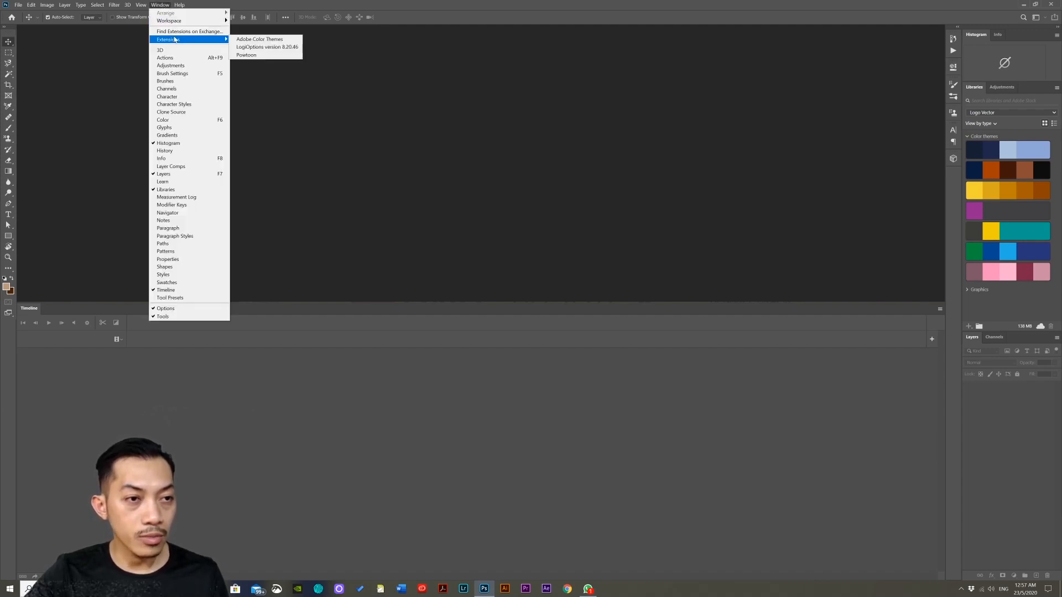
mouse_move(182, 24)
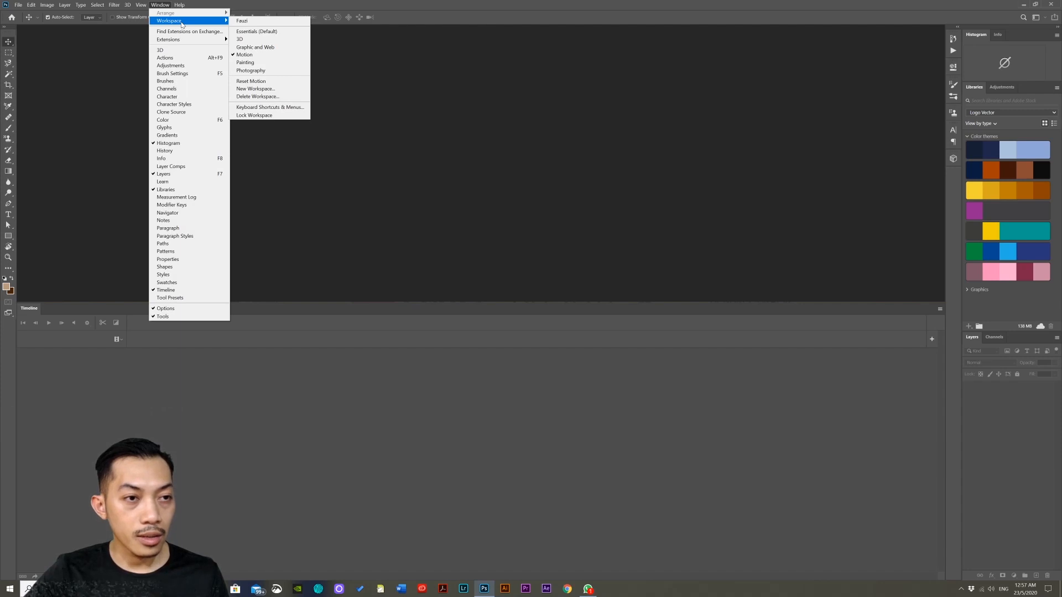
left_click(239, 21)
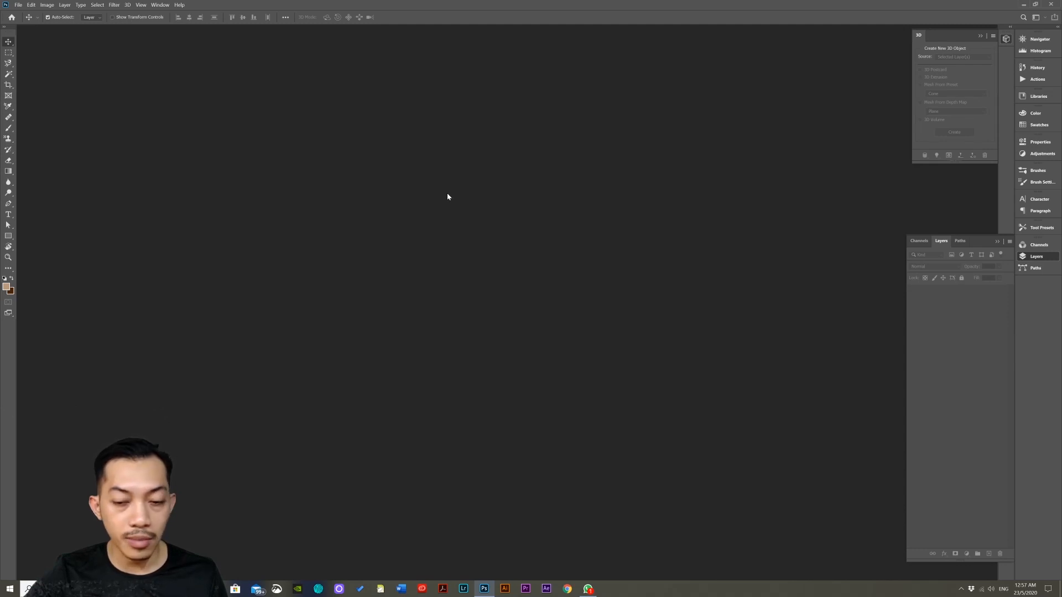
left_click(157, 5)
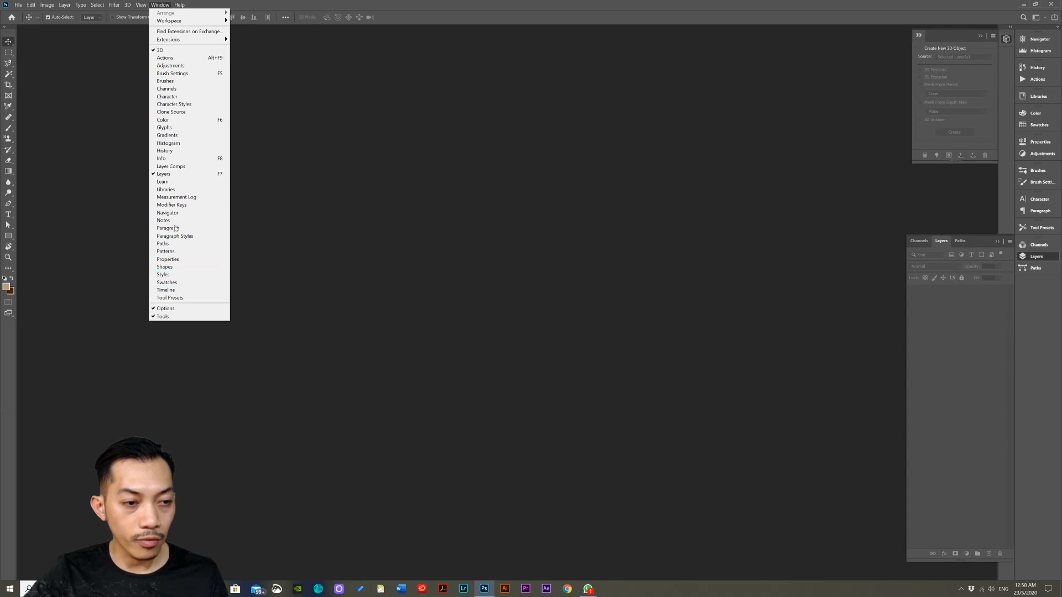
left_click(169, 5)
left_click(168, 6)
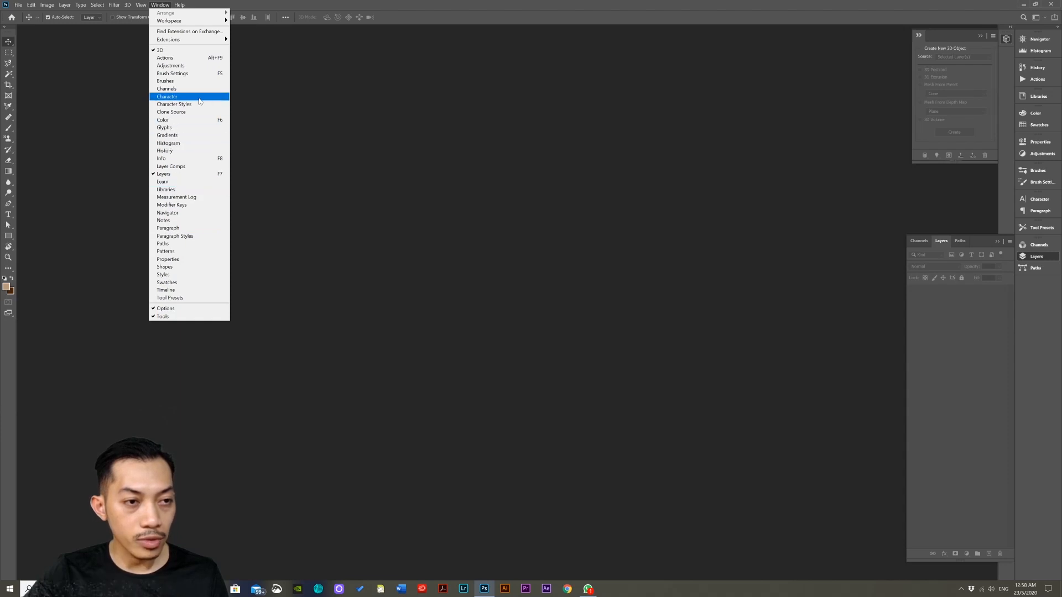
left_click(419, 275)
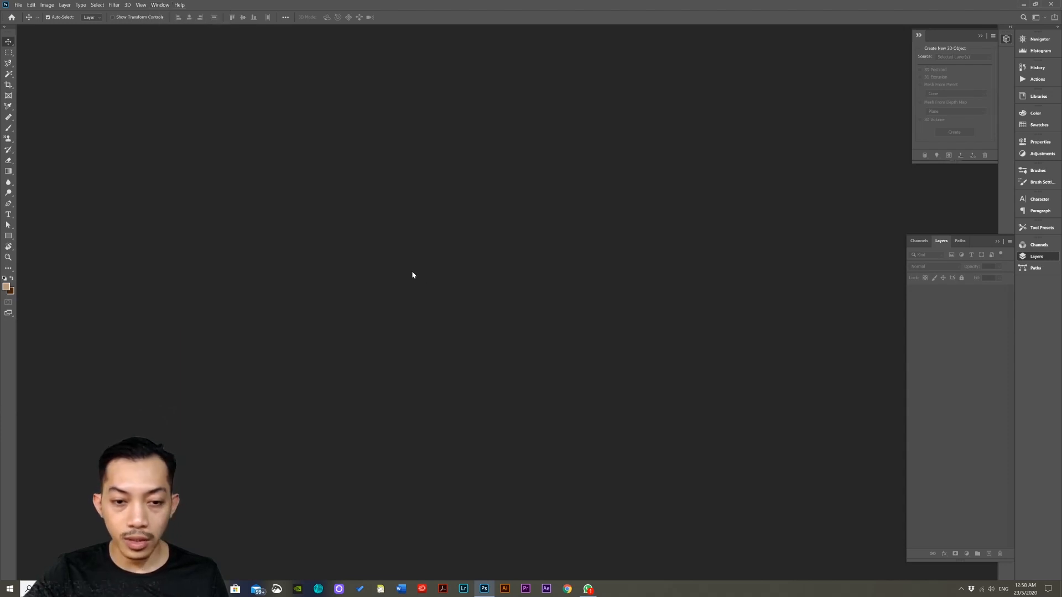
- Switch to the Motion workspace and reduce the height of the Timeline panel to enlarge the canvas area
left_click(166, 8)
mouse_move(205, 21)
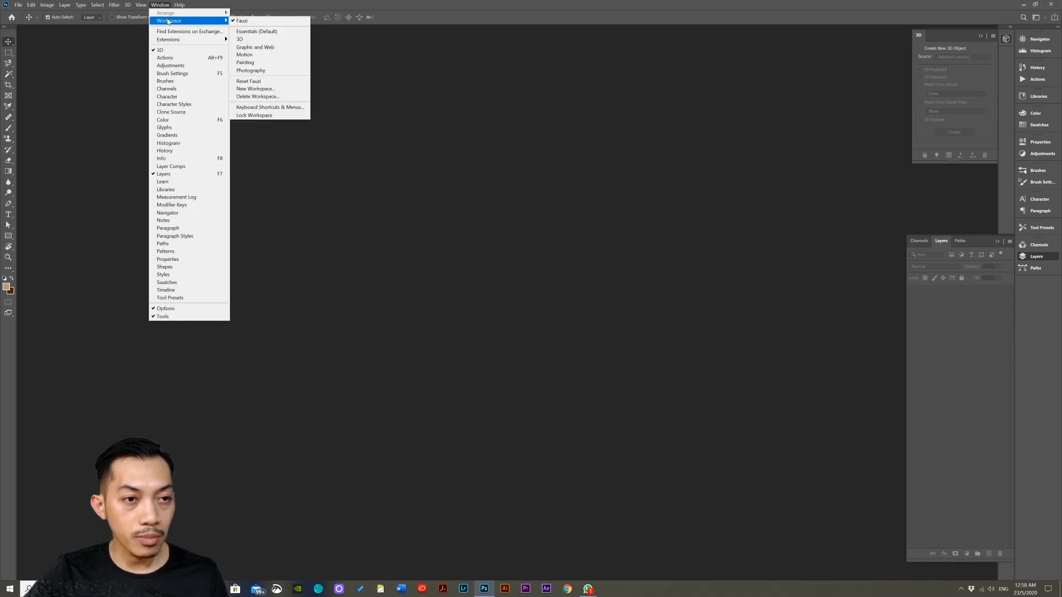
left_click(256, 55)
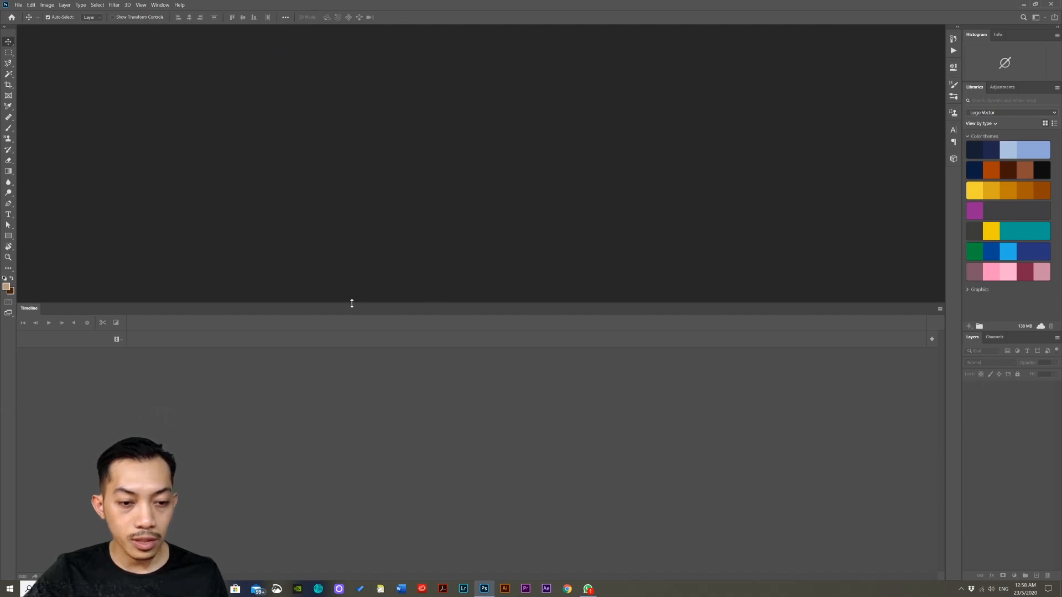
left_click_drag(353, 308, 356, 375)
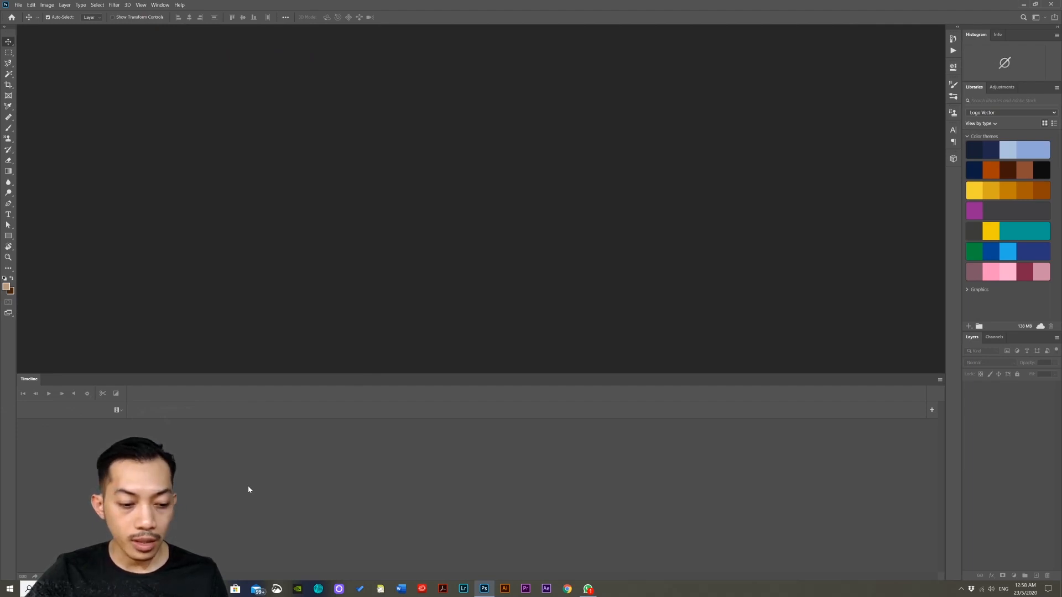
- Examine the clip tracks in the timeline and the full layer stack of the garden torch photo document
key("super+e")
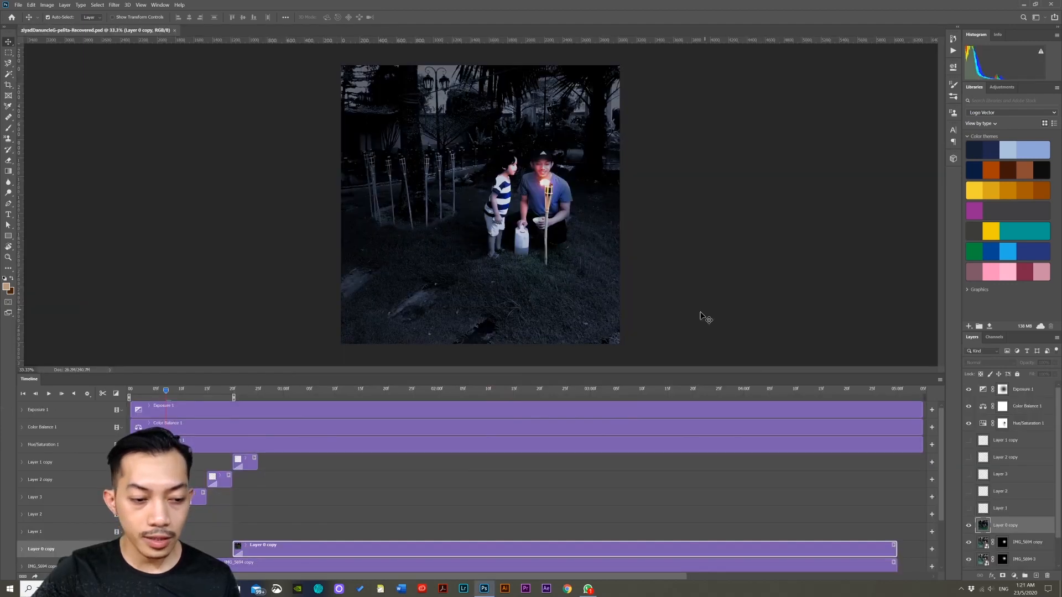
scroll(434, 512, "down", 4)
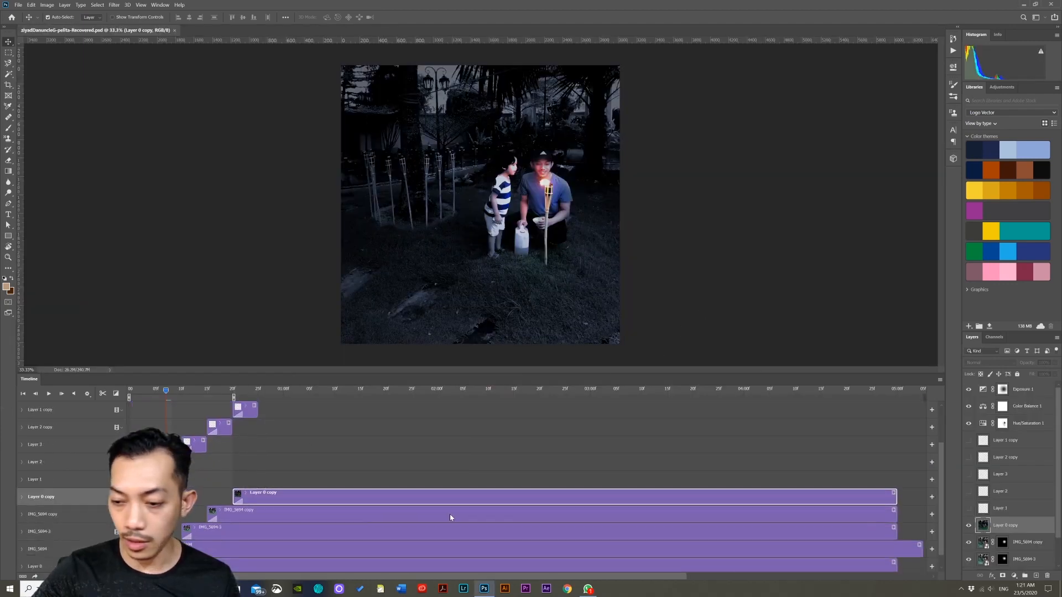
scroll(395, 516, "up", 4)
scroll(395, 518, "down", 4)
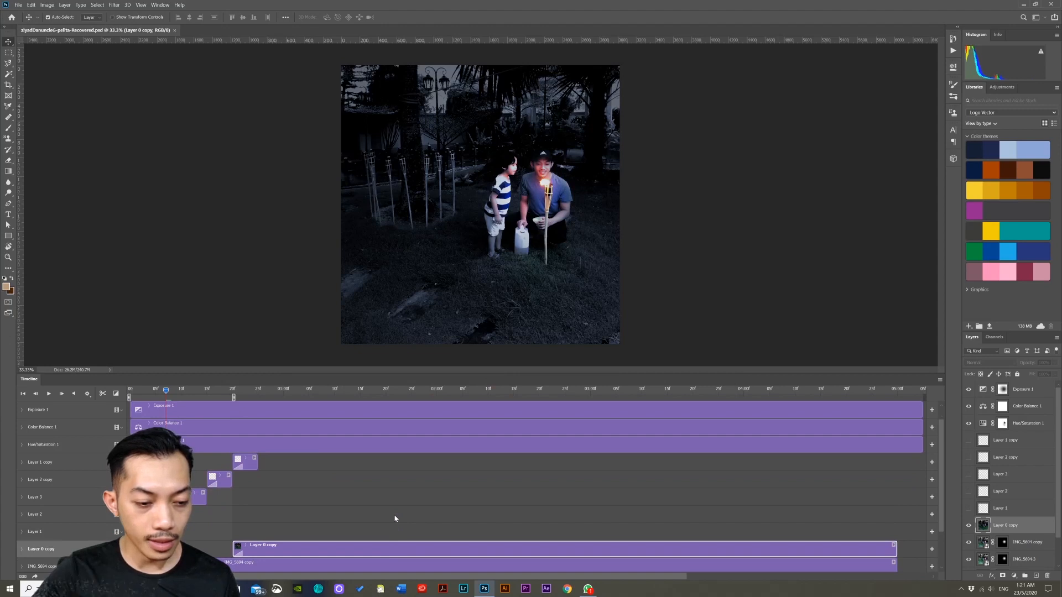
scroll(396, 517, "up", 4)
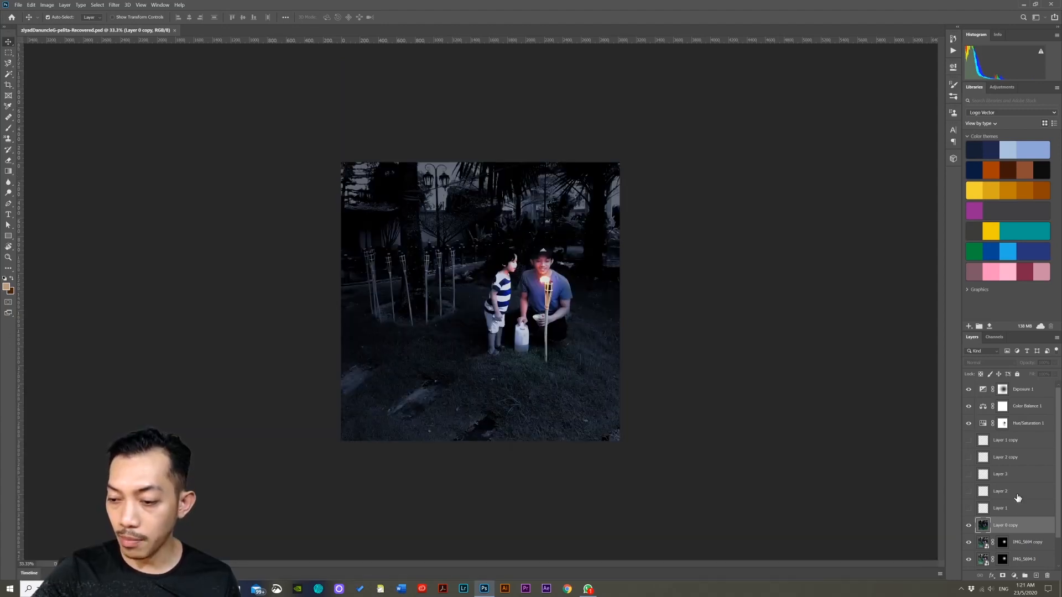
scroll(1018, 498, "down", 2)
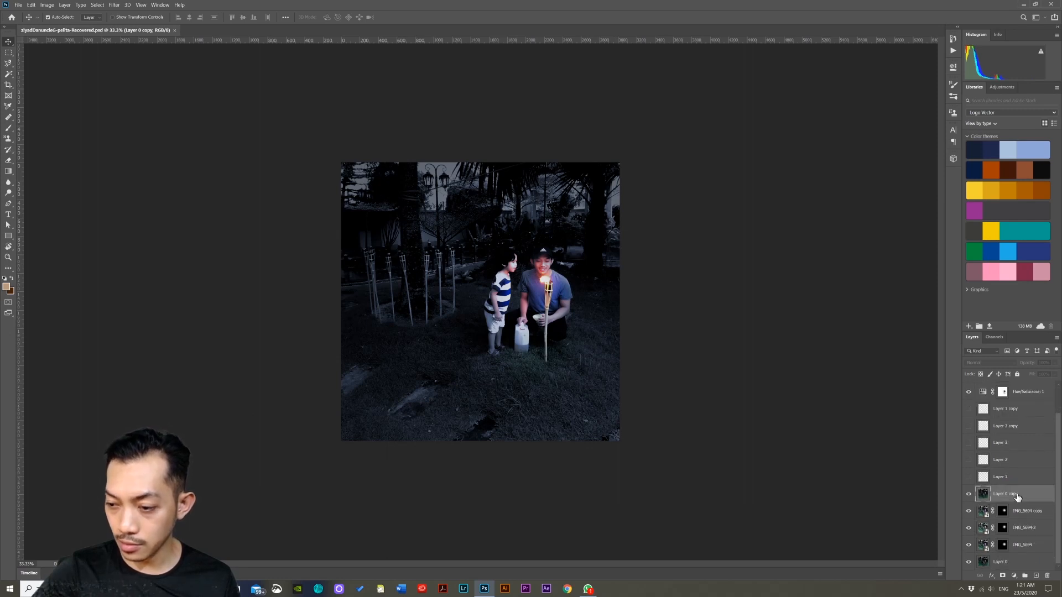
scroll(1018, 497, "up", 2)
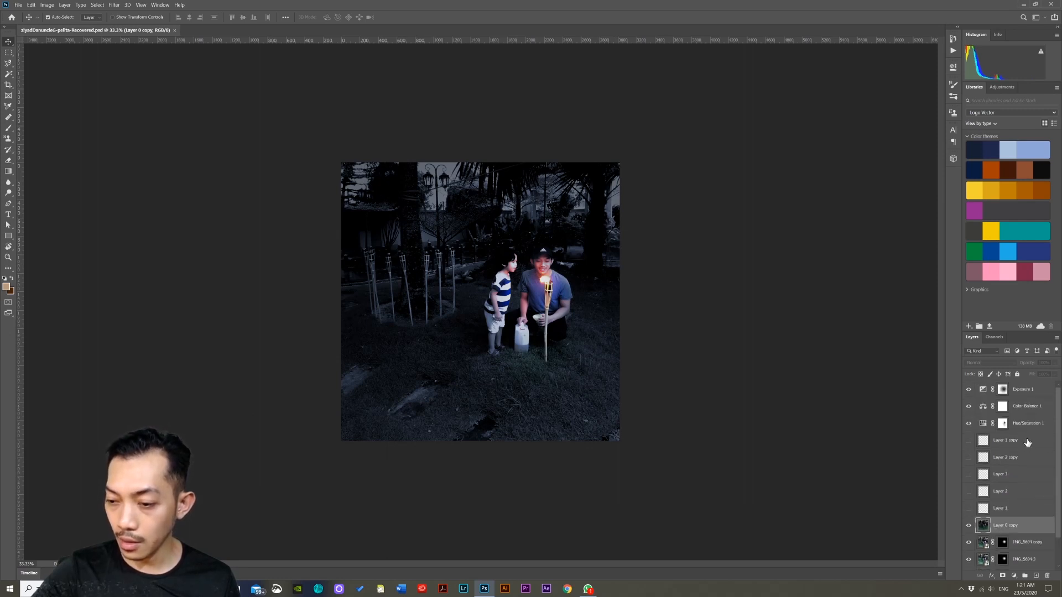
- Hide the Exposure, Color Balance and Hue/Saturation adjustments, Layer 0 copy and the three IMG_5694 layers, leaving only Layer 0 visible
left_click_drag(969, 390, 971, 414)
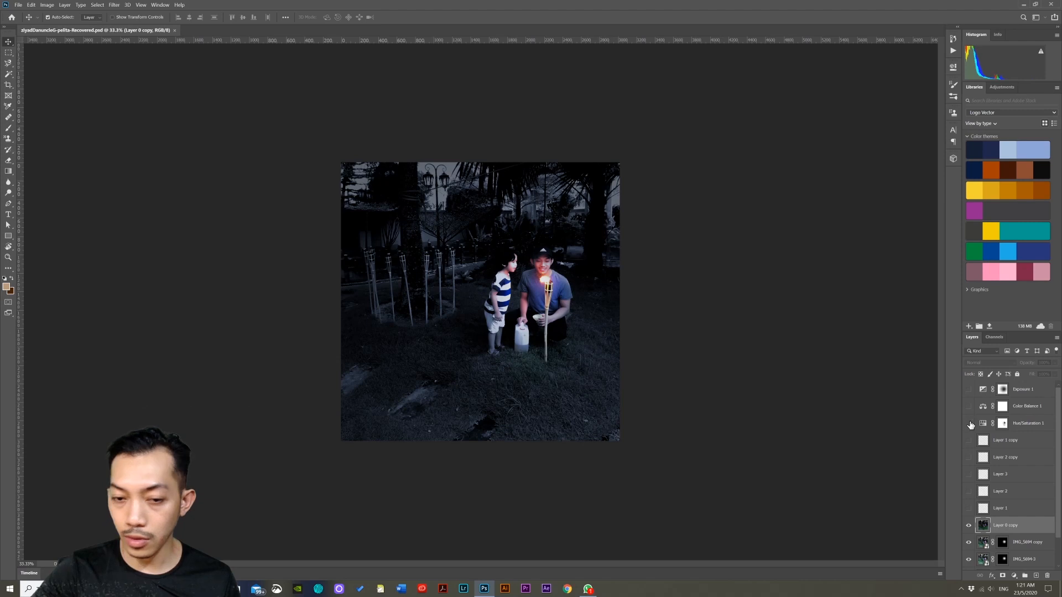
left_click(970, 424)
scroll(1013, 457, "down", 2)
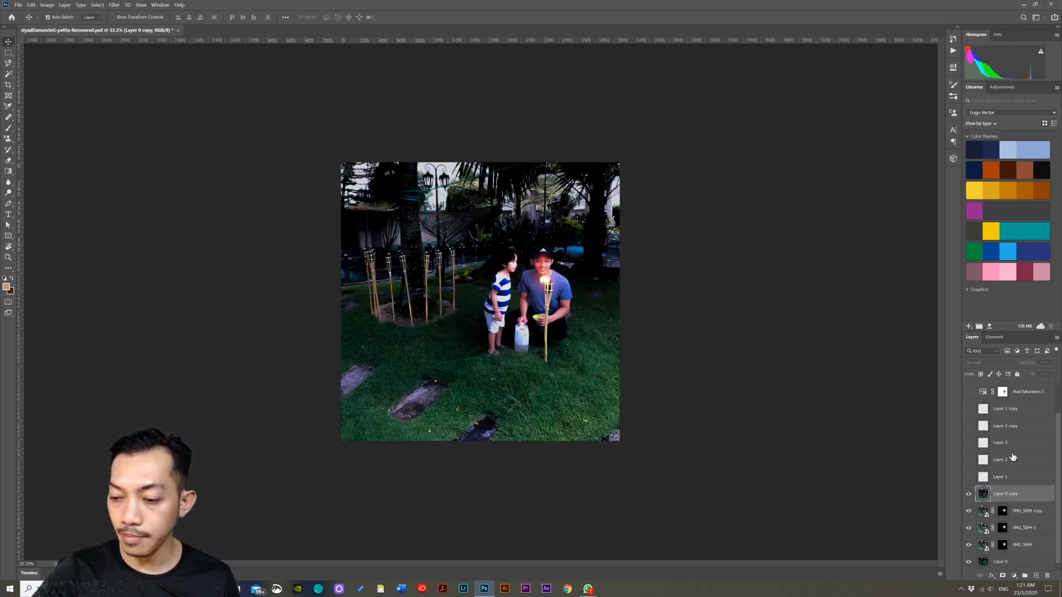
left_click(969, 494)
left_click_drag(969, 517, 972, 549)
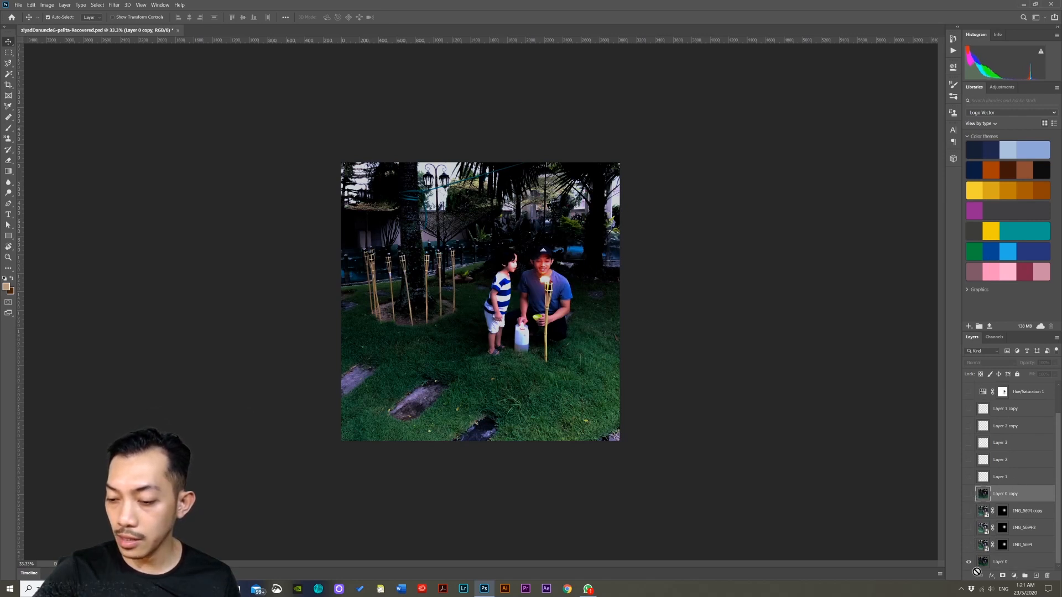
- Select Layer 0 and each of the three masked IMG_5694 layers in turn, ending on the lowest IMG_5694 layer
left_click(1019, 563)
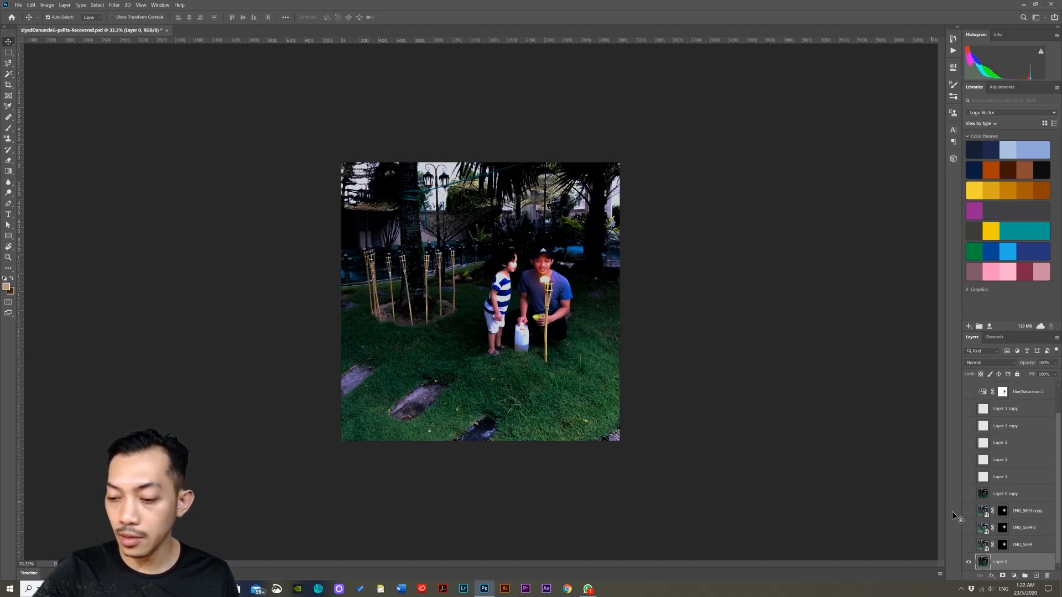
left_click(1025, 548)
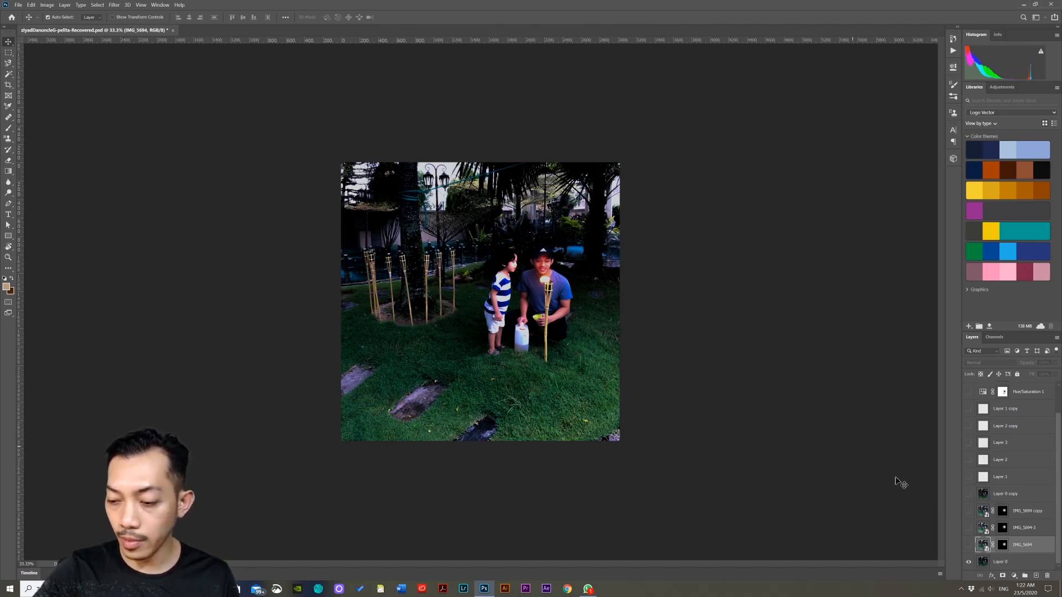
left_click(1030, 531)
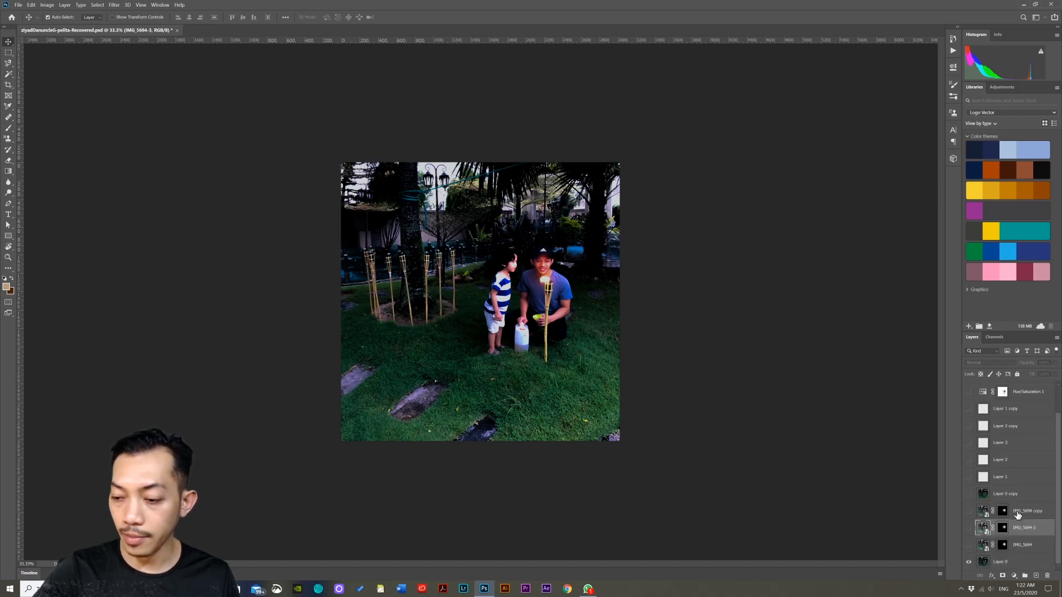
left_click(1034, 519)
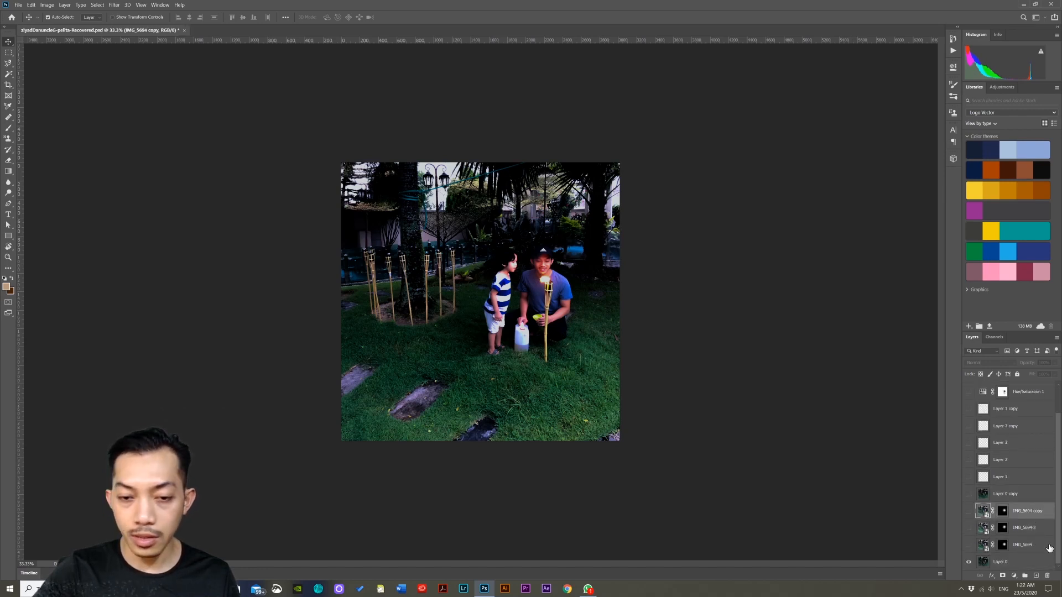
left_click(1024, 546)
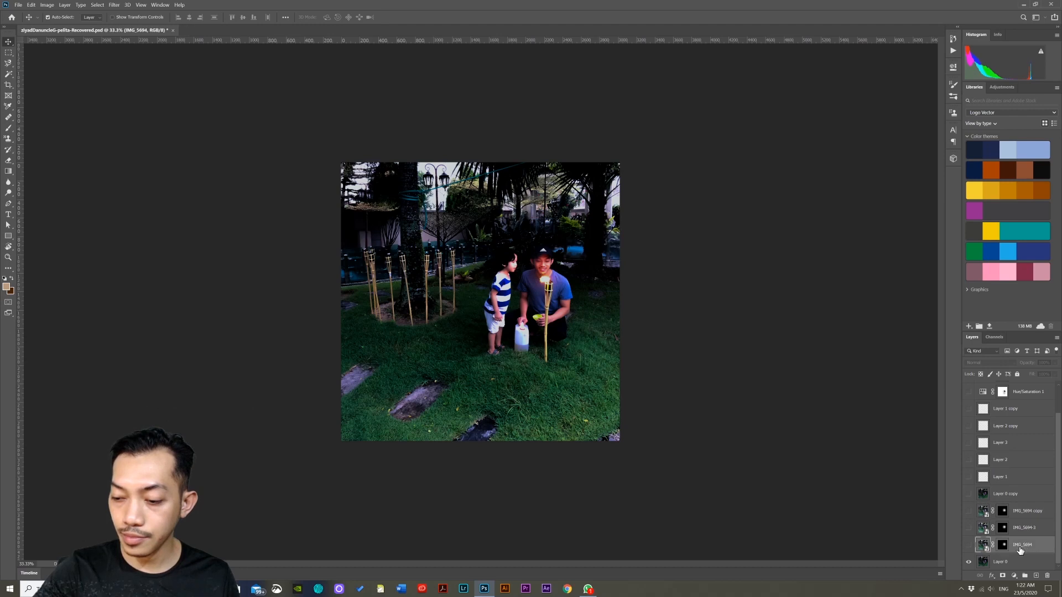
- Toggle the lowest IMG_5694 layer on and off repeatedly to compare the torch light with and without it
left_click(968, 546)
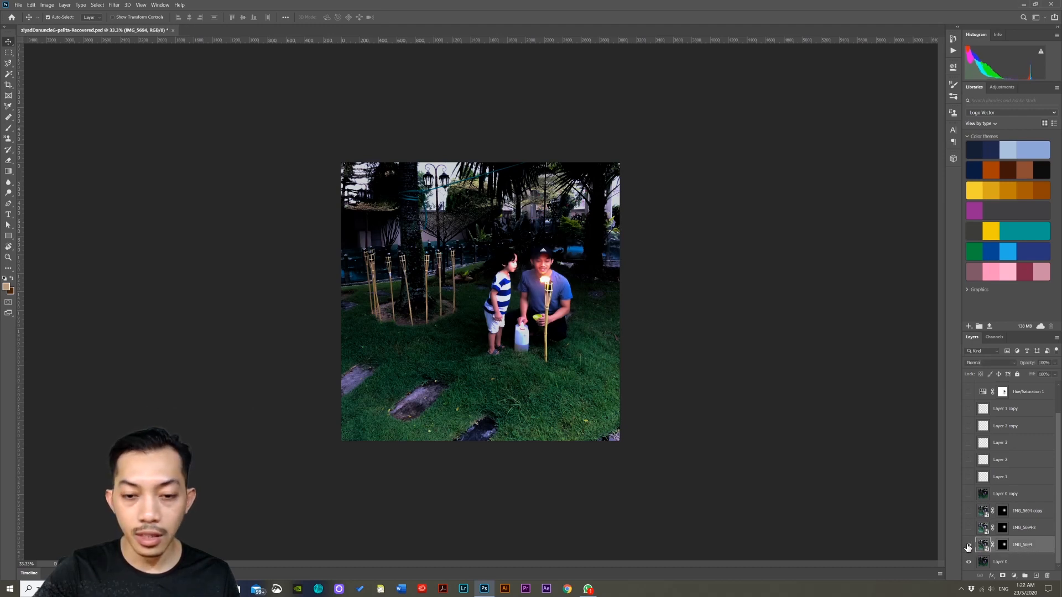
left_click(968, 546)
left_click(968, 546)
left_click(968, 546)
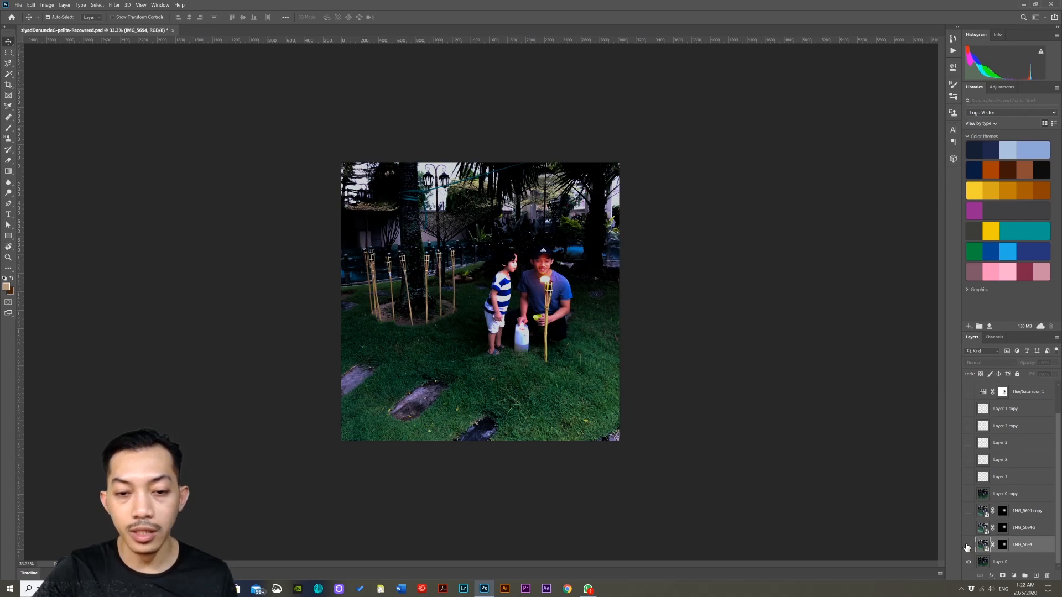
left_click(968, 546)
left_click(968, 546)
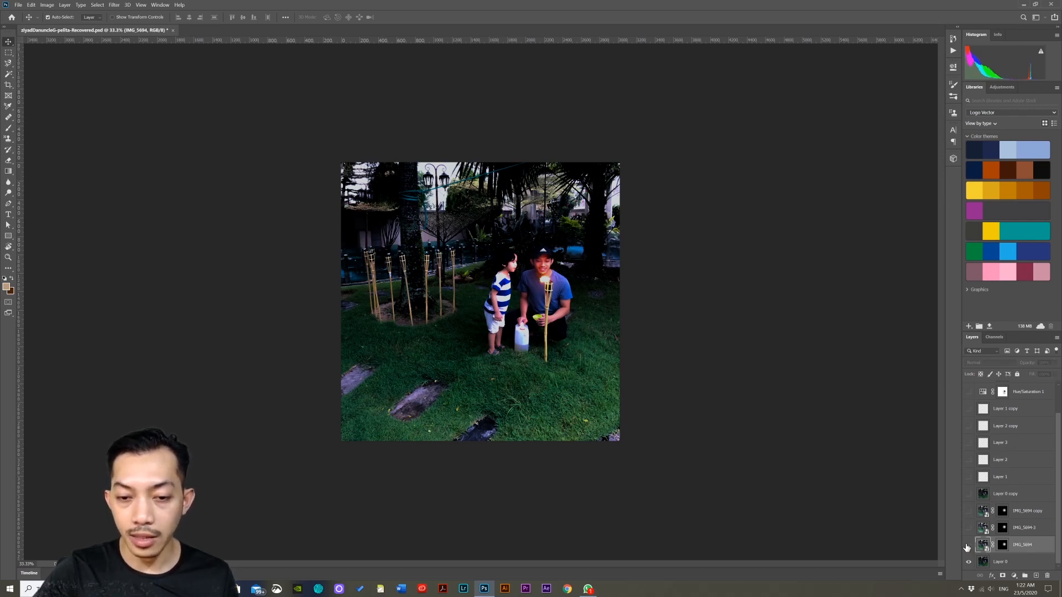
left_click(968, 546)
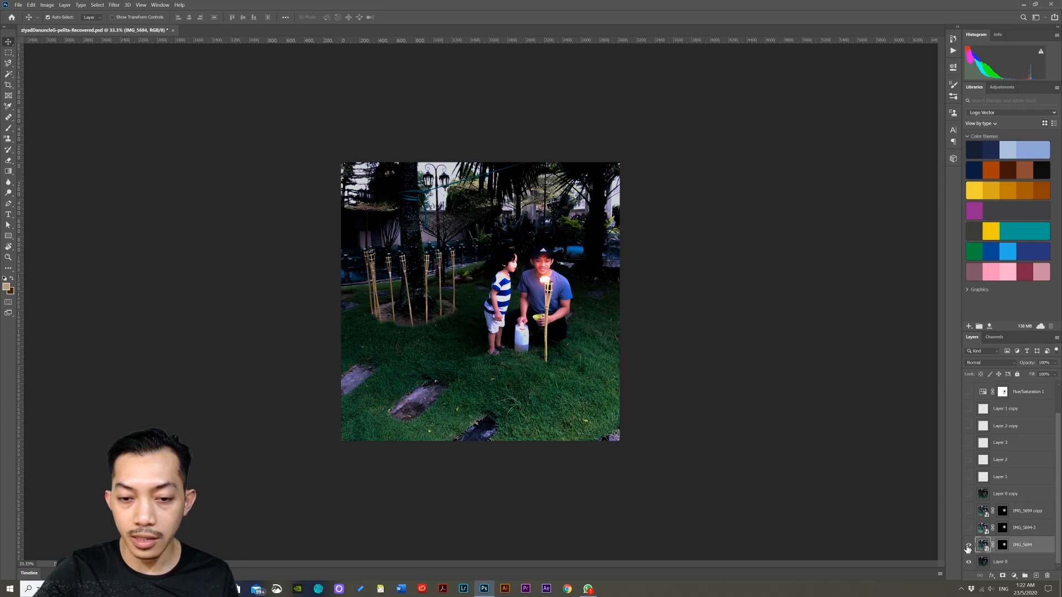
left_click(968, 546)
left_click(968, 546)
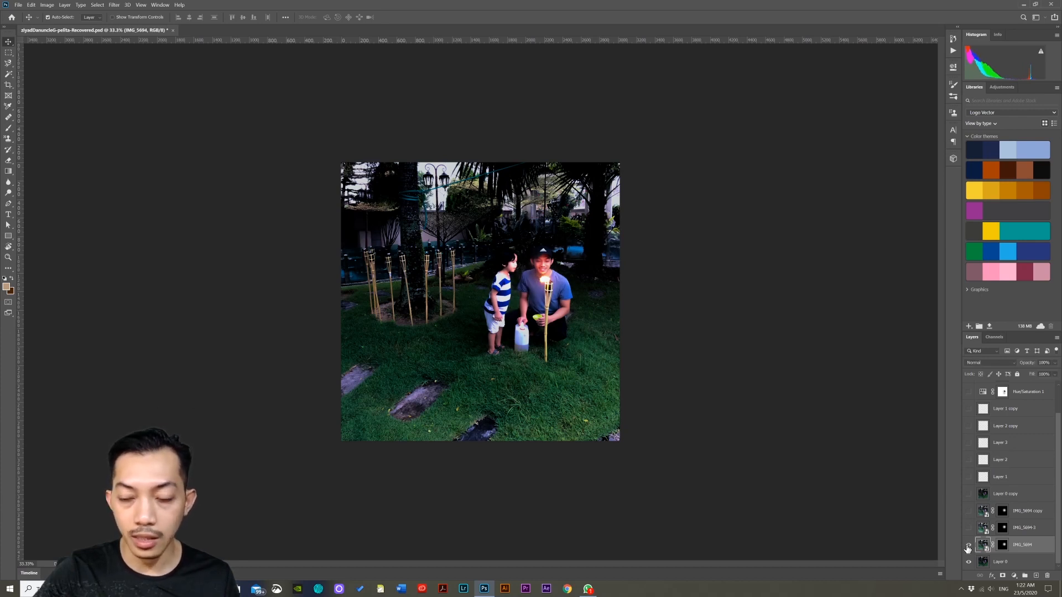
left_click(968, 546)
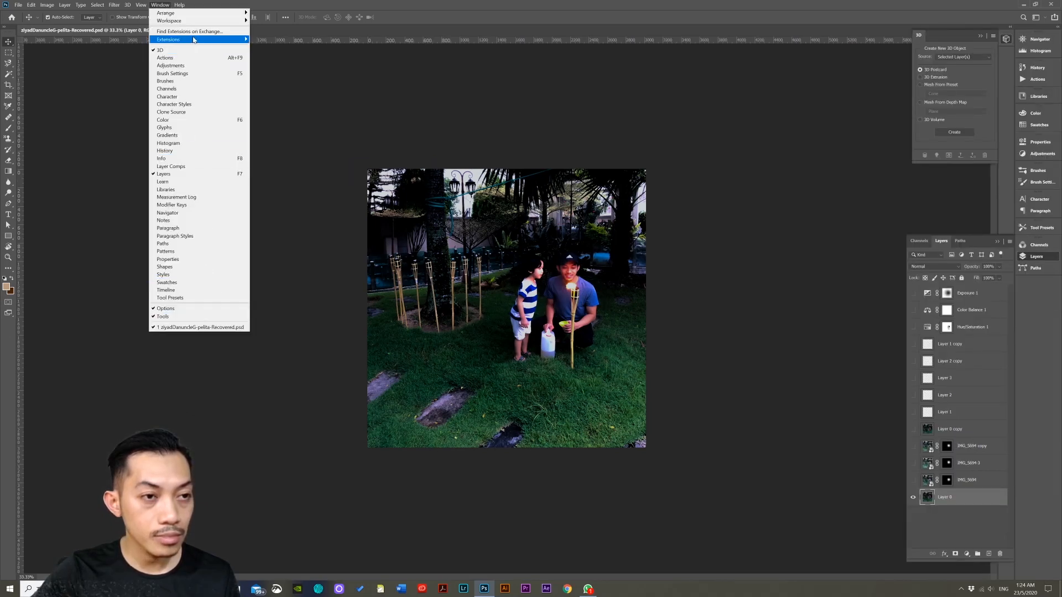
- Switch to the Motion workspace and inspect the lower timeline tracks down to Layer 0
mouse_move(198, 22)
left_click(265, 55)
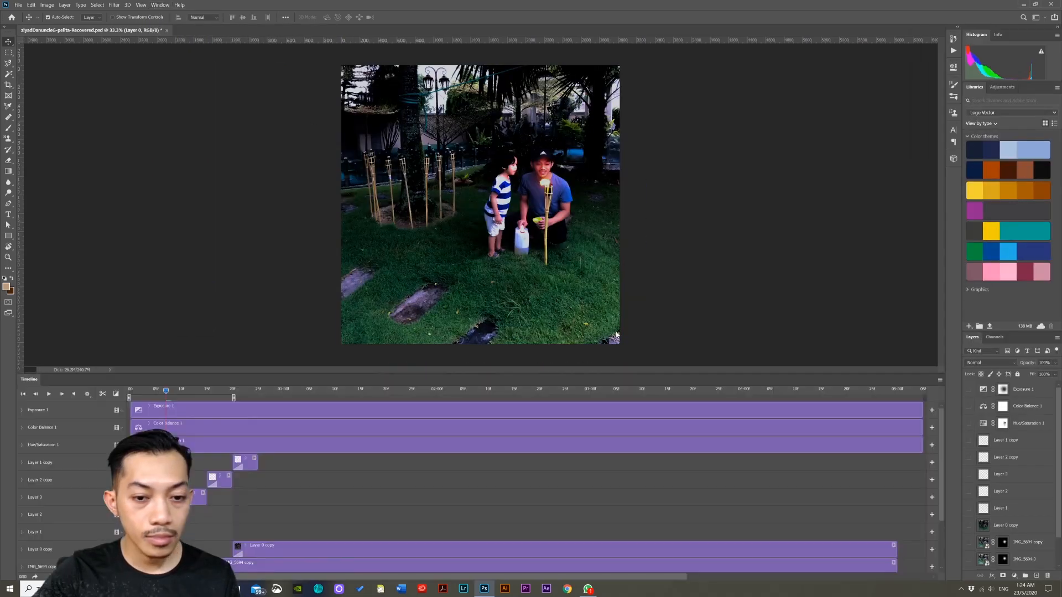
scroll(403, 509, "down", 4)
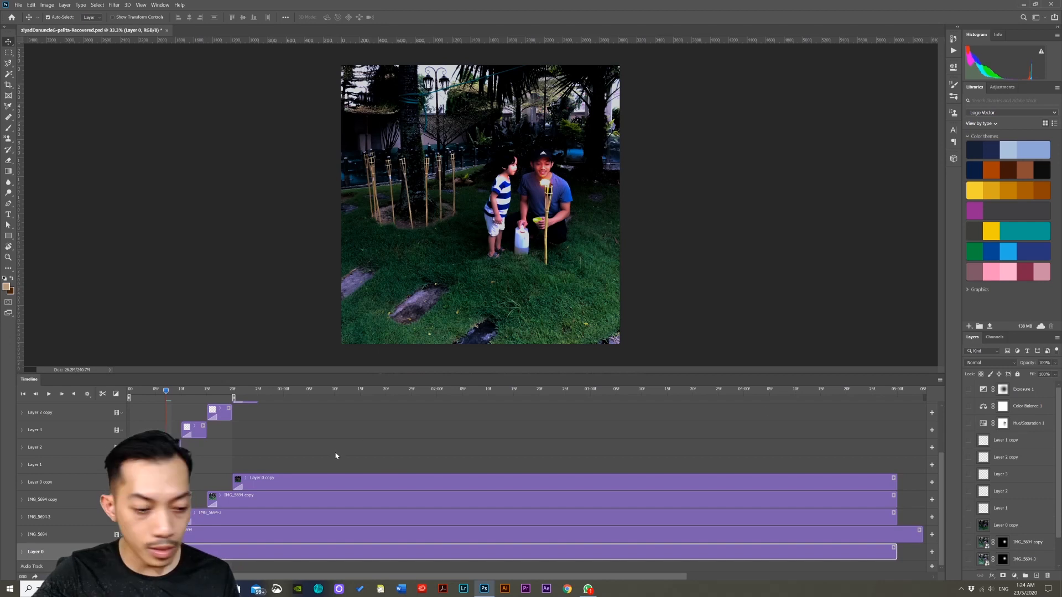
scroll(927, 458, "down", 2)
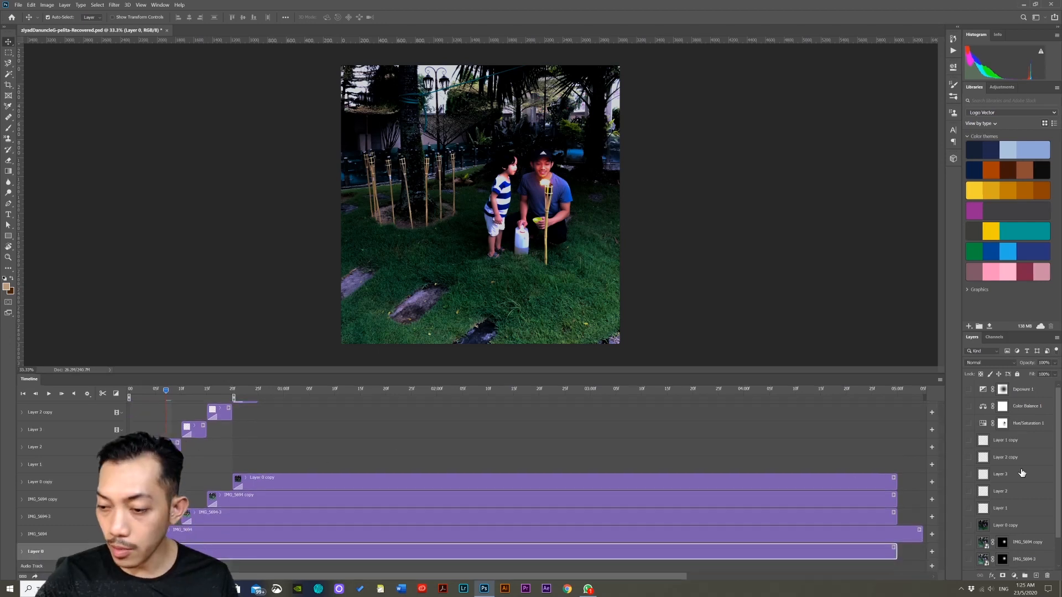
- Show the Exposure 1, Color Balance 1 and Hue/Saturation 1 adjustment layers and select Hue/Saturation 1
left_click(1003, 392)
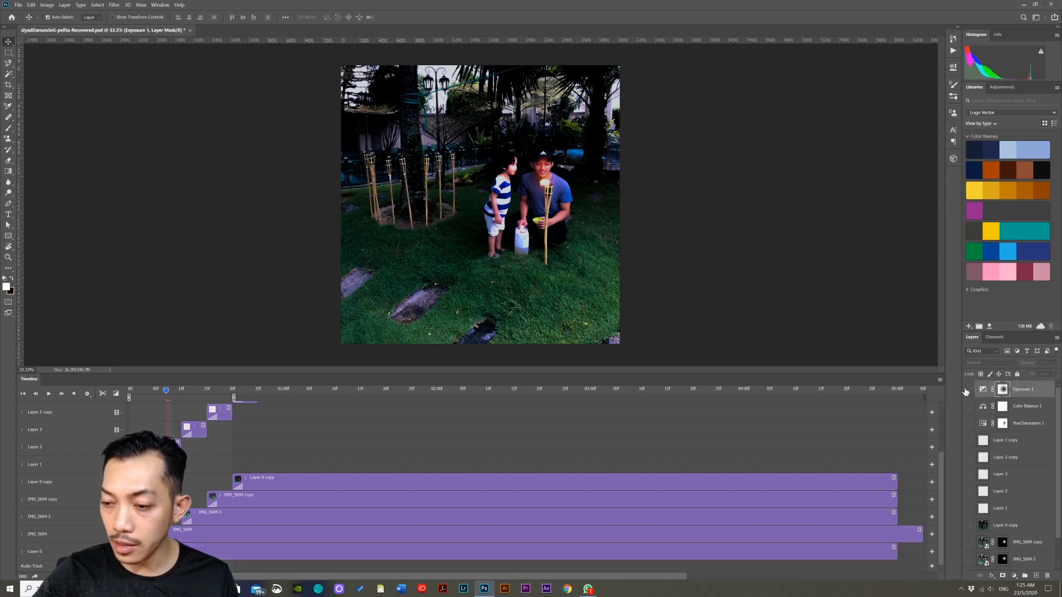
left_click(969, 390)
left_click(968, 407)
left_click(969, 424)
left_click(1043, 424)
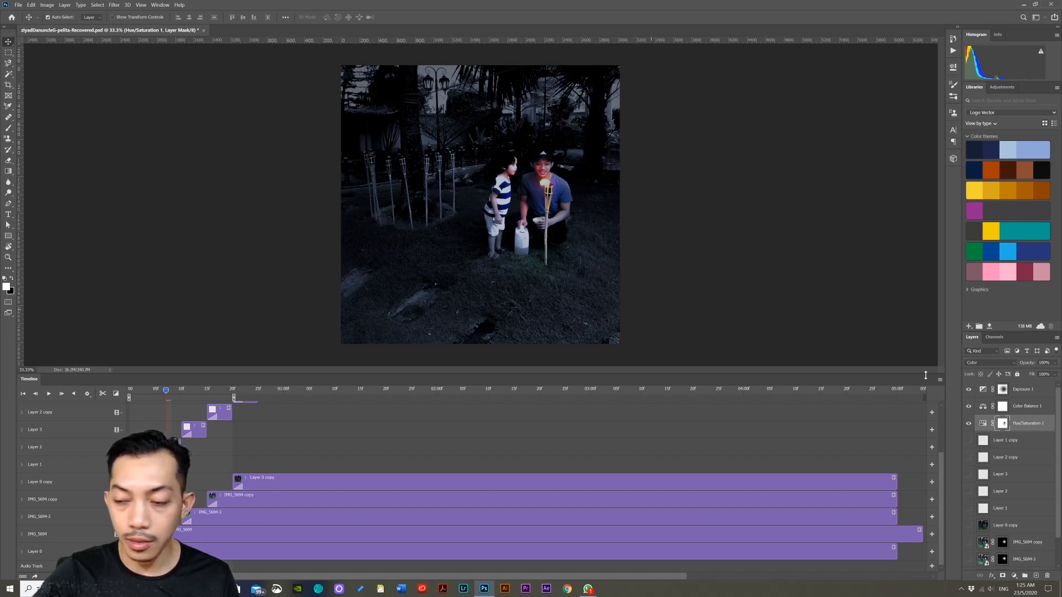
- Select the Exposure 1 adjustment layer and toggle its visibility off and on to compare its effect
left_click(1044, 391)
left_click(969, 390)
left_click(969, 390)
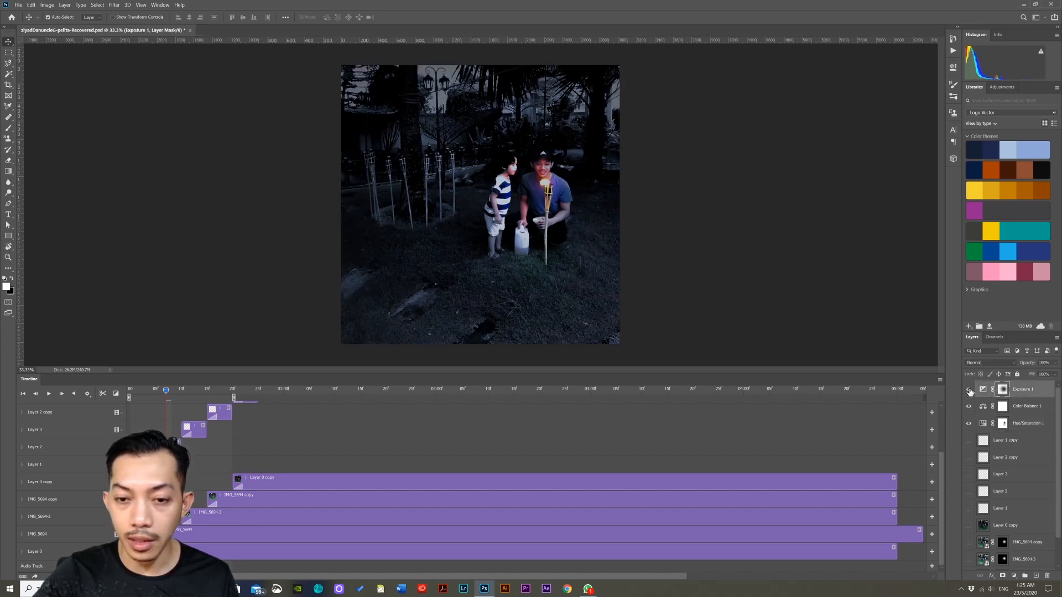
- Inspect the IMG_5694 layer, show the IMG_5694-3 layer above it, and scrub the timeline to preview the torch light
scroll(1013, 487, "down", 1)
left_click(1030, 544)
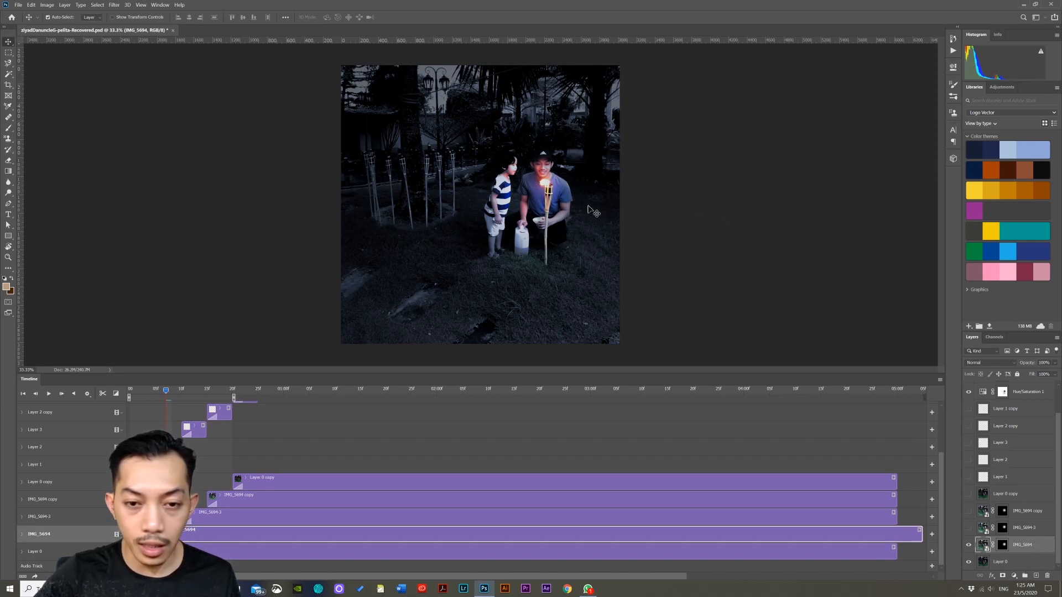
left_click(1021, 530)
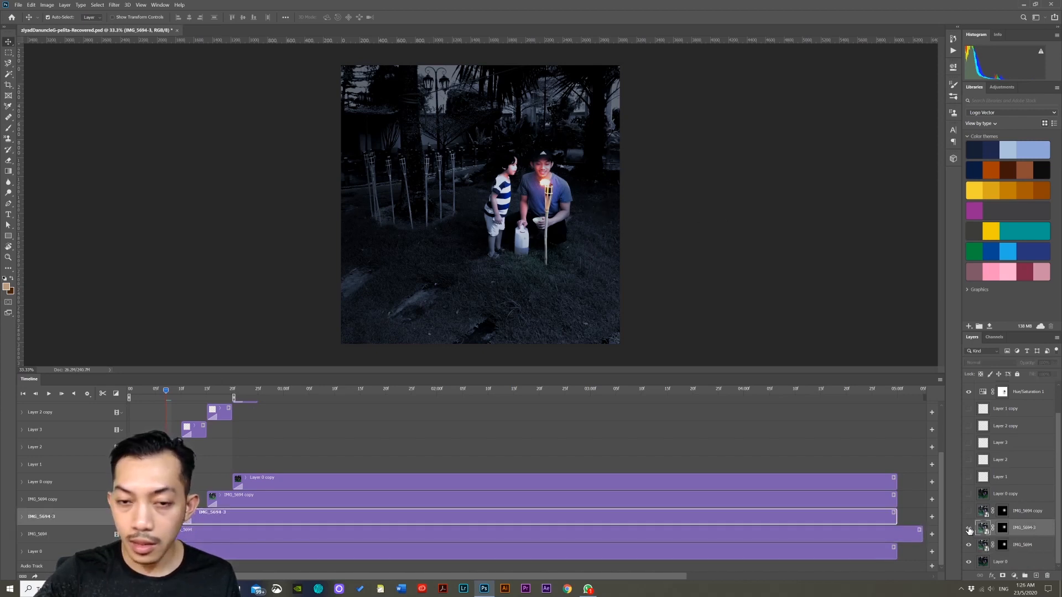
left_click_drag(166, 390, 191, 391)
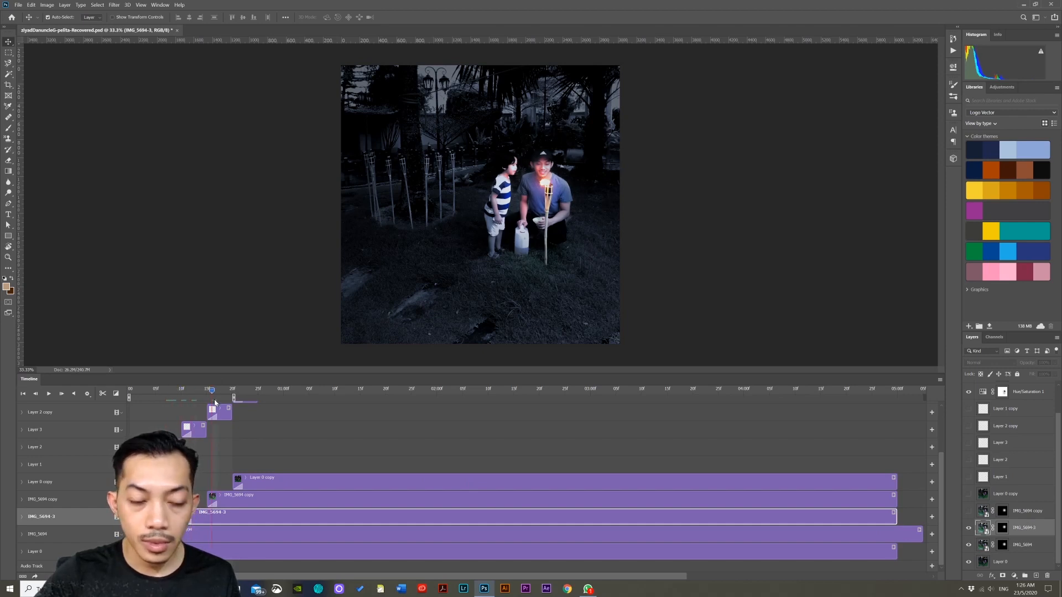
- Show the IMG_5694 copy layer and scrub the playhead around its start to compare it with the other IMG_5694 layers
left_click(263, 500)
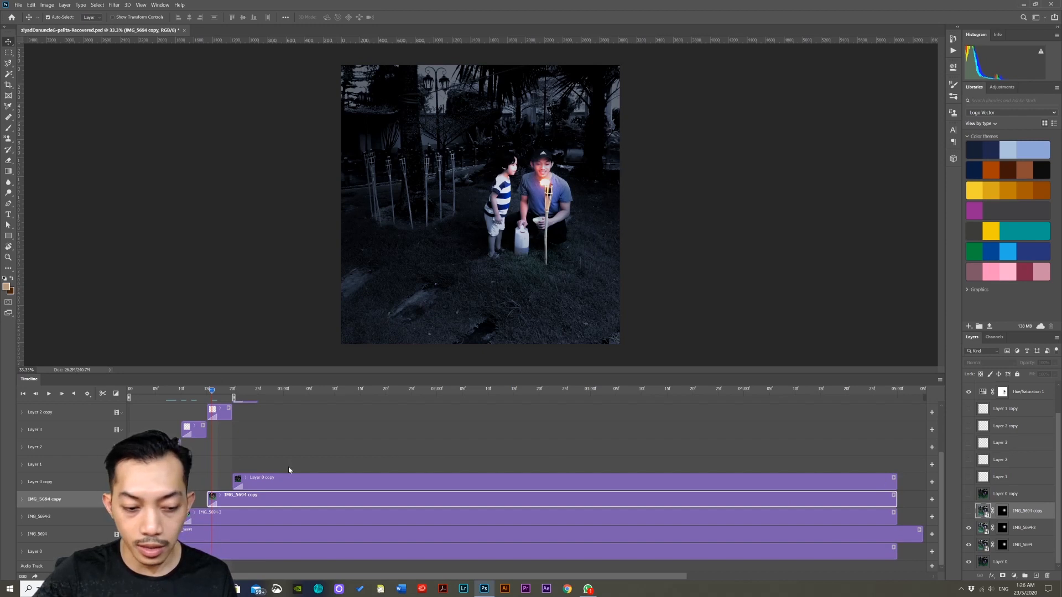
left_click(969, 511)
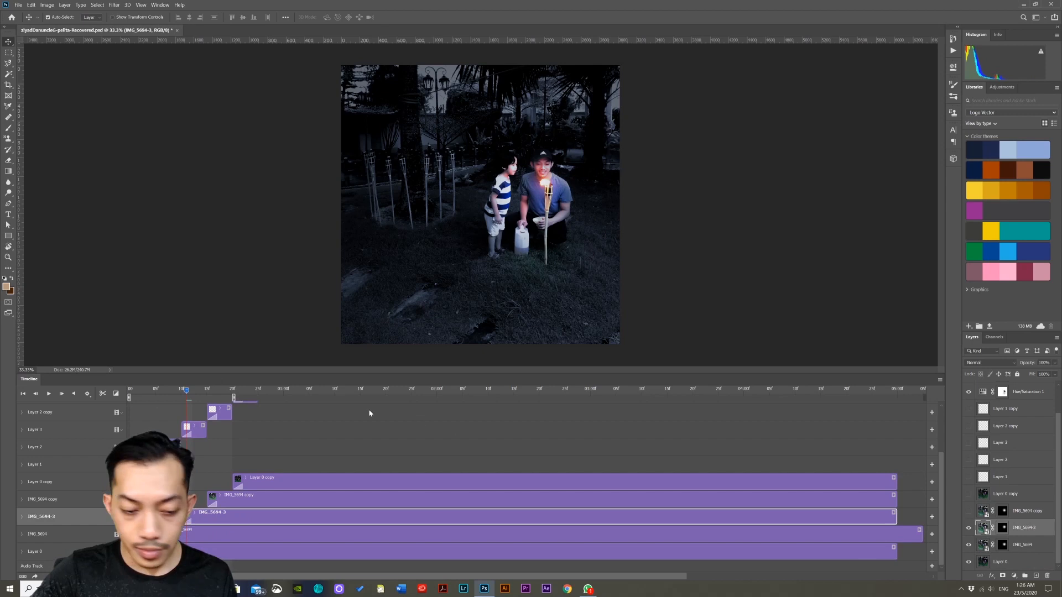
left_click(222, 392)
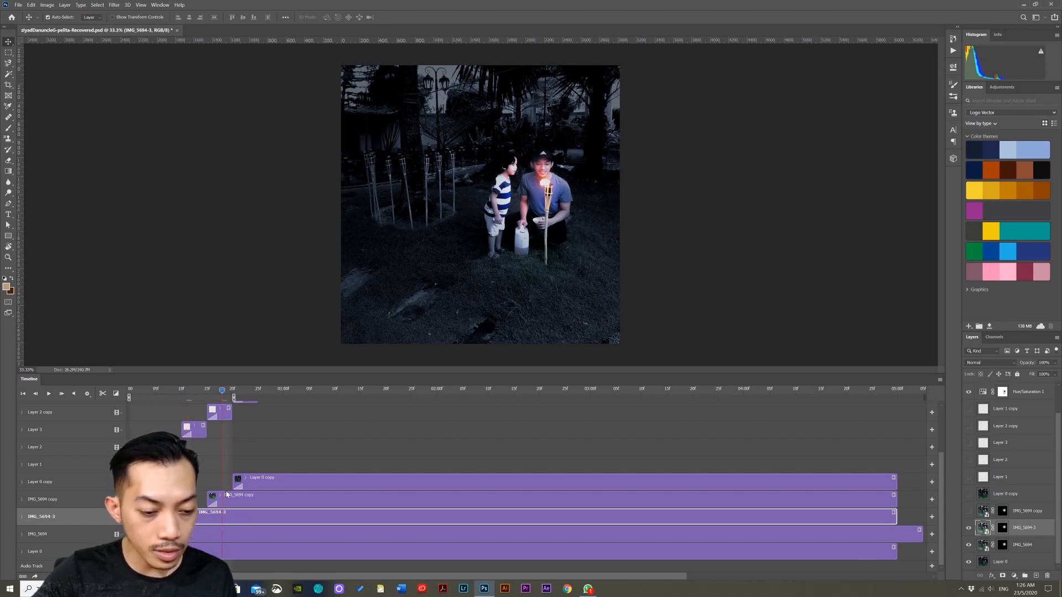
left_click(200, 536)
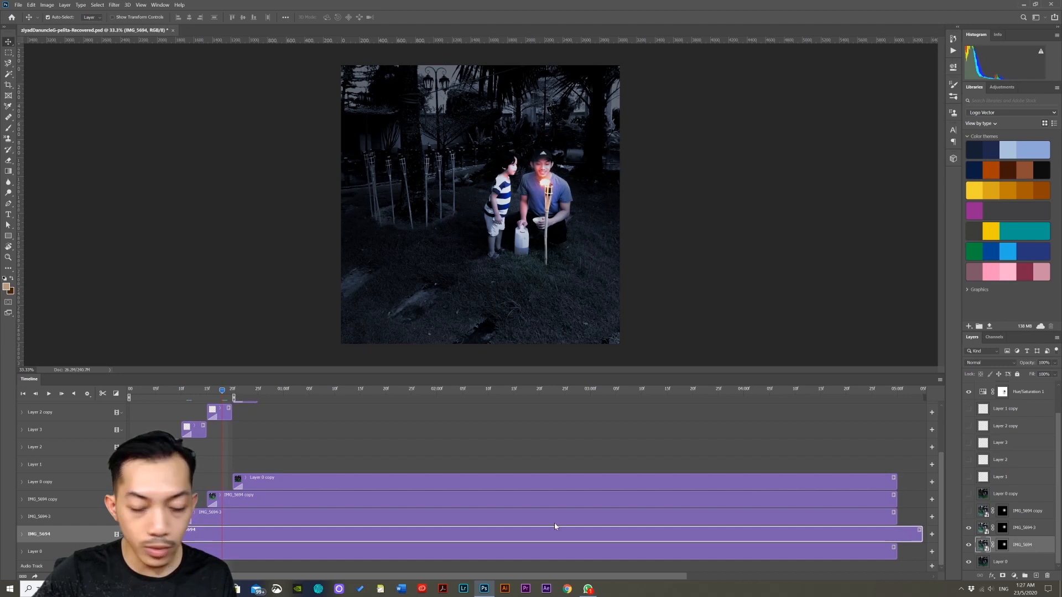
left_click(613, 499)
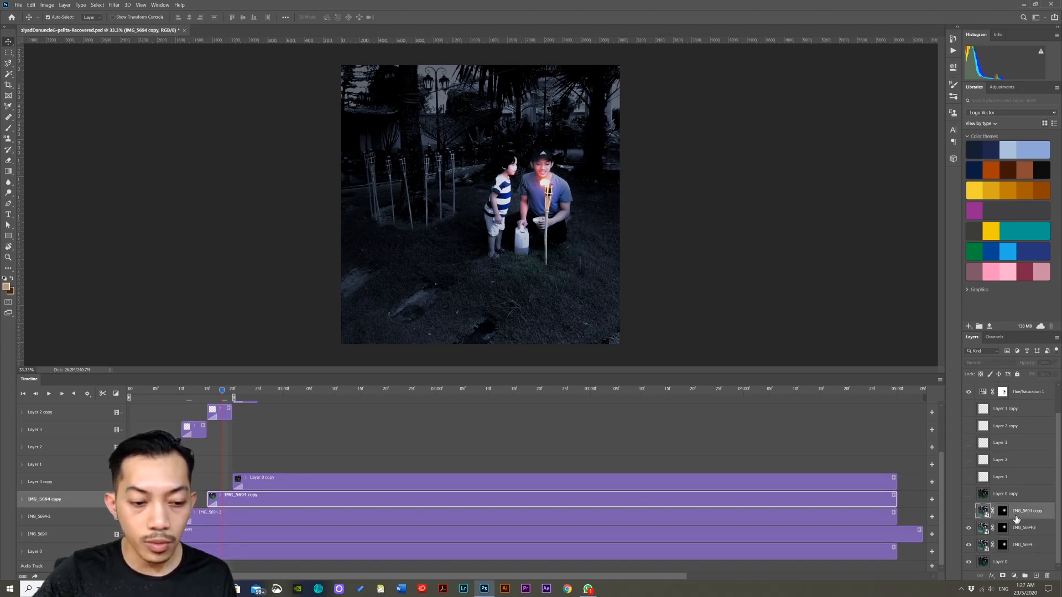
mouse_move(221, 391)
left_mouse_down()
mouse_move(191, 392)
mouse_move(224, 397)
left_mouse_up()
left_click(216, 391)
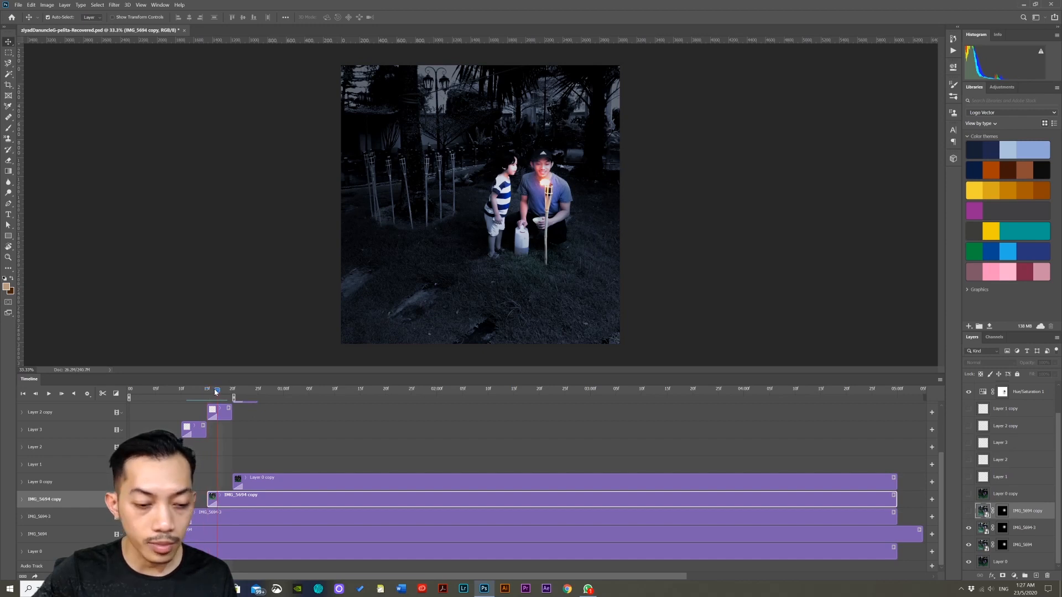
left_click_drag(216, 391, 221, 391)
- Show Layer 1 at the start of the timeline and examine its effect around the torch flame at 66.7% zoom
scroll(251, 451, "up", 1)
left_click(35, 482)
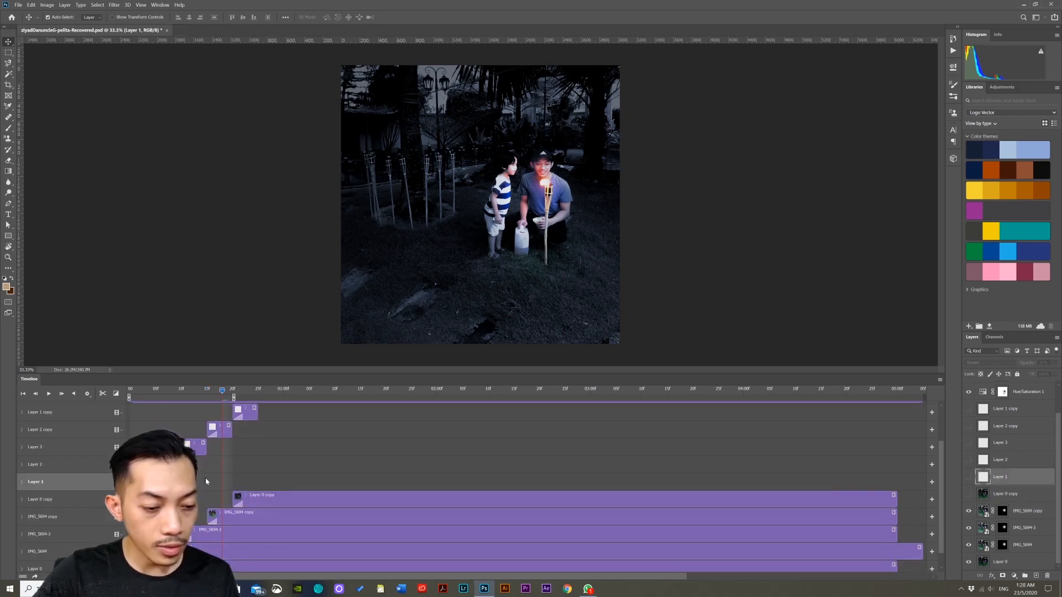
left_click(152, 390)
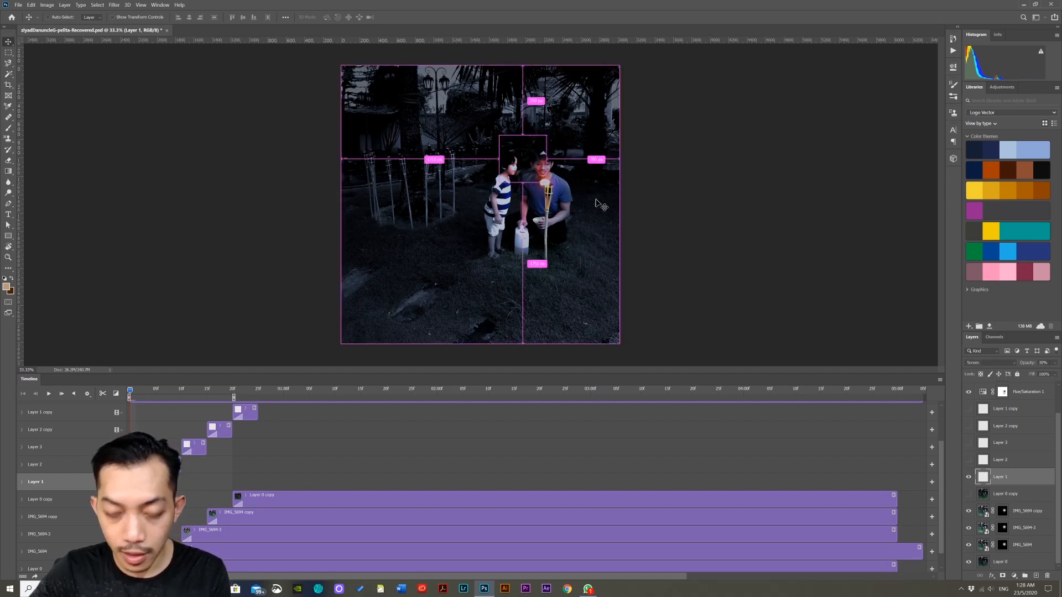
key("ctrl+plus")
key("ctrl+plus")
key("ctrl")
left_click_drag(600, 206, 607, 257)
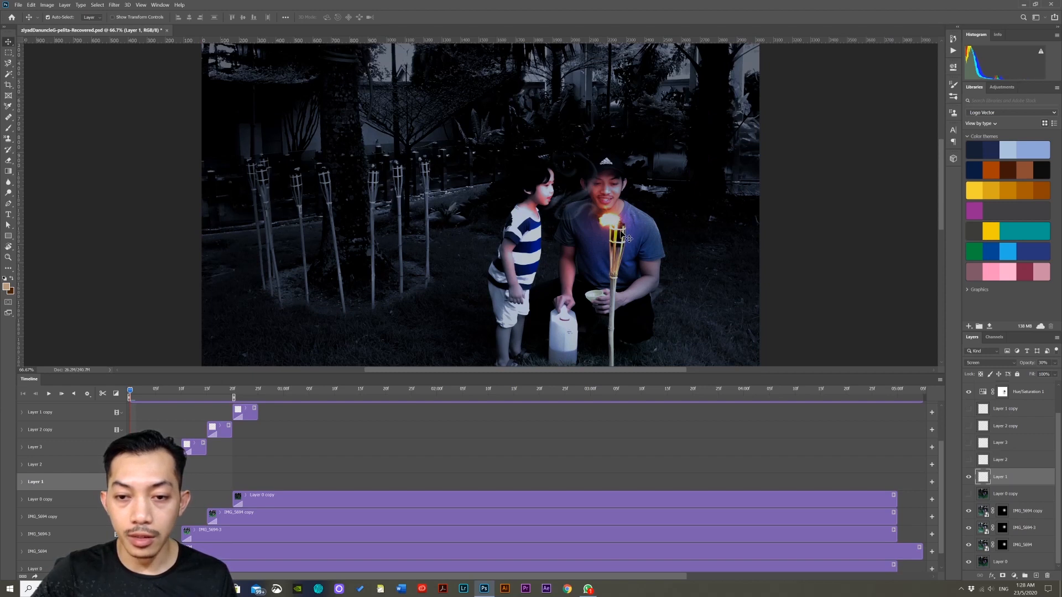
- Show Layer 2, Layer 3, Layer 2 copy and Layer 1 copy, and scrub through the animation before returning to its first frame
left_click(1008, 460)
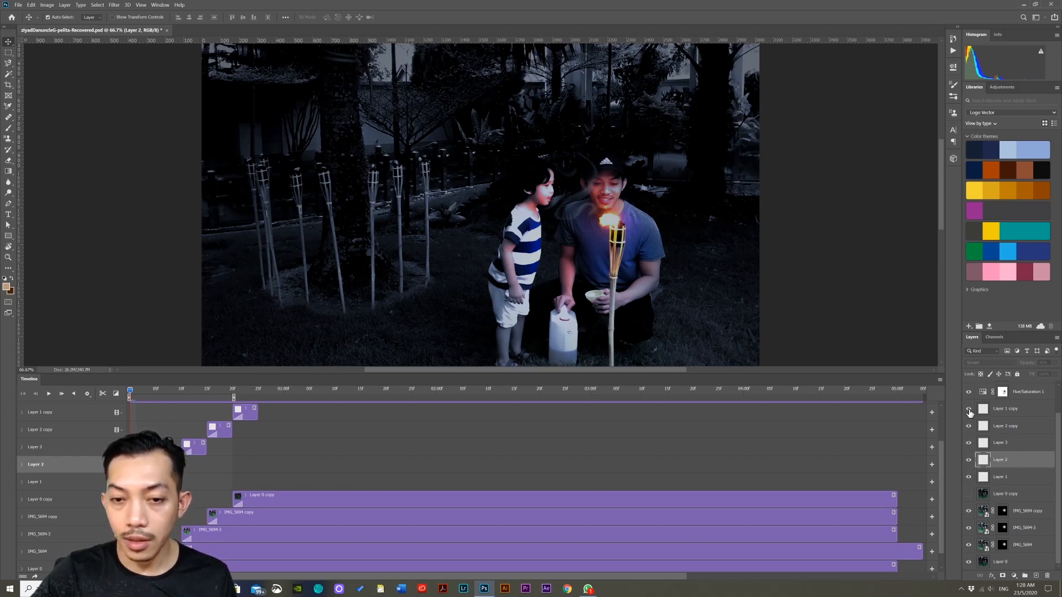
left_click(181, 392)
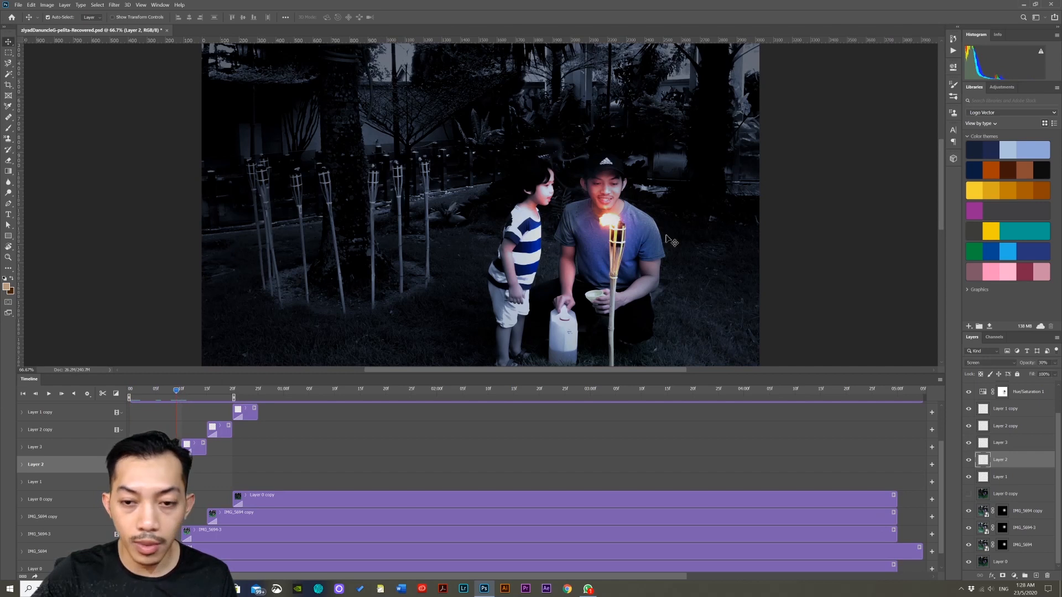
left_click_drag(184, 392, 231, 392)
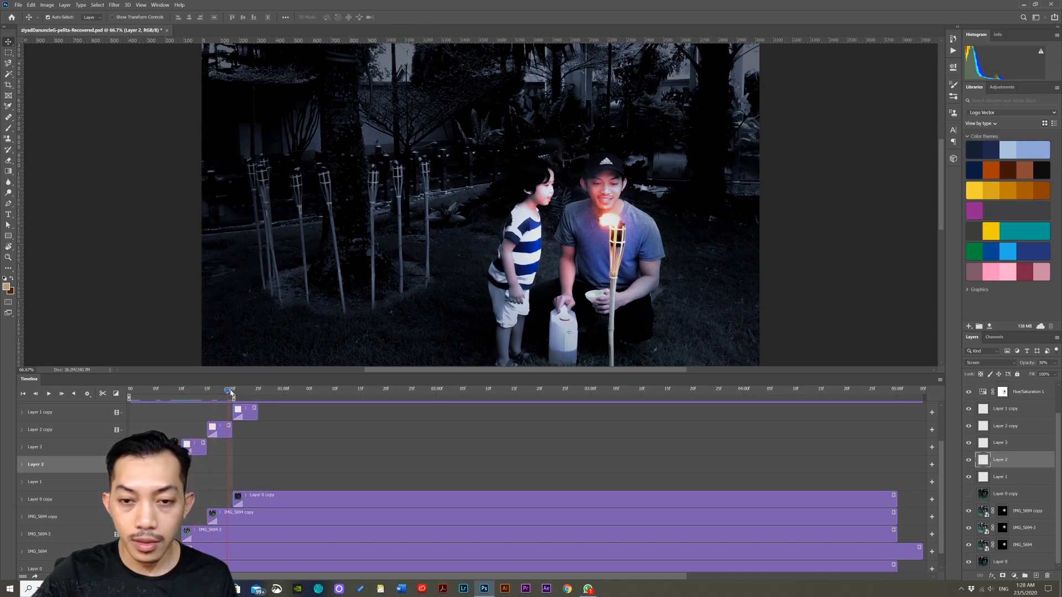
left_click(171, 403)
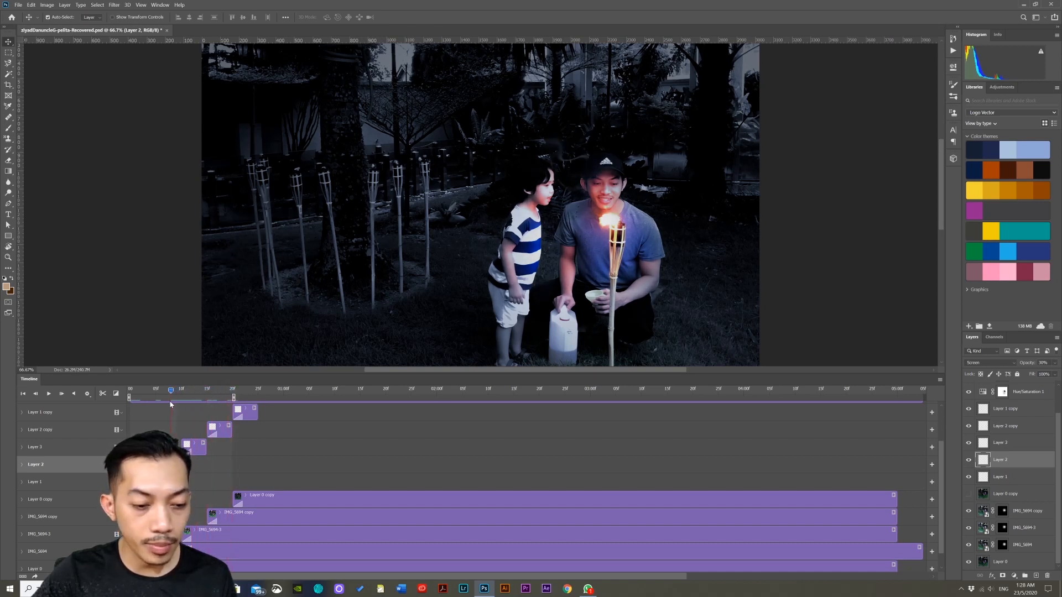
key("Home")
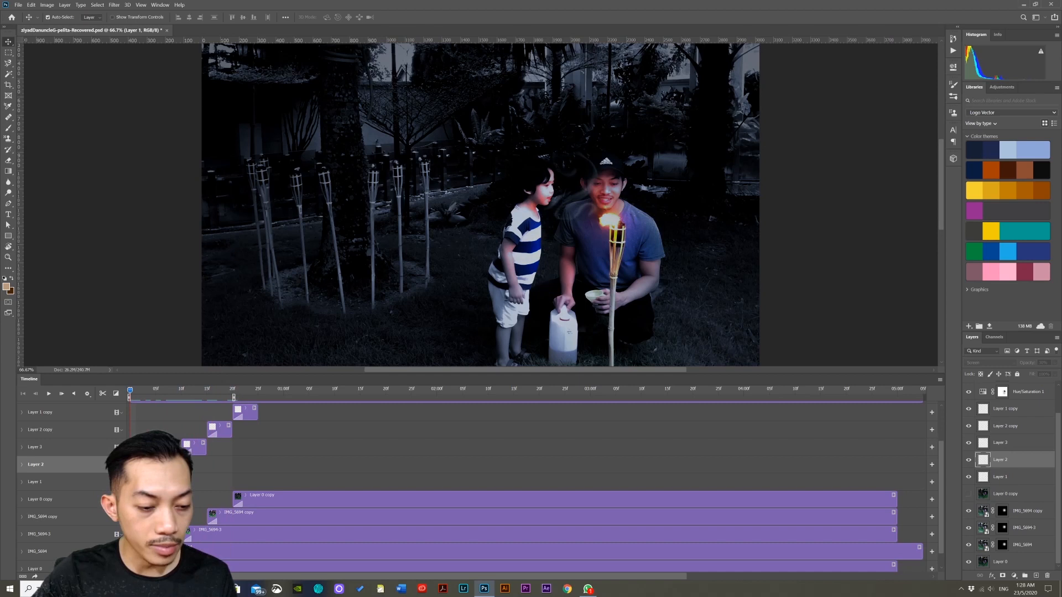
- Select Layer 1 and examine how the timeline tracks are staggered, from the adjustment layers down to Layer 0
key("alt+bracketleft")
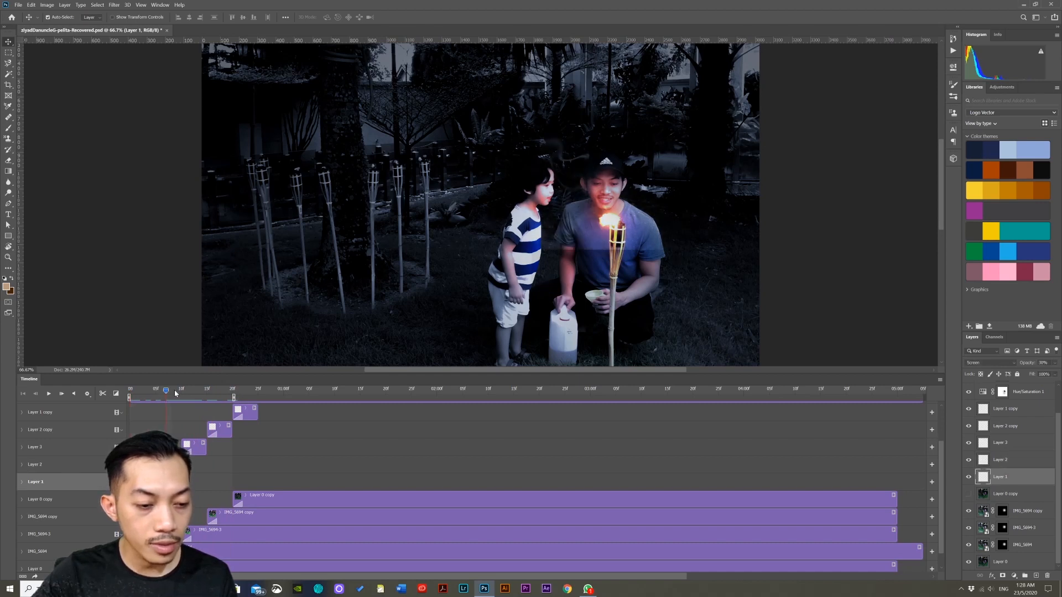
scroll(334, 479, "up", 1)
scroll(333, 479, "down", 2)
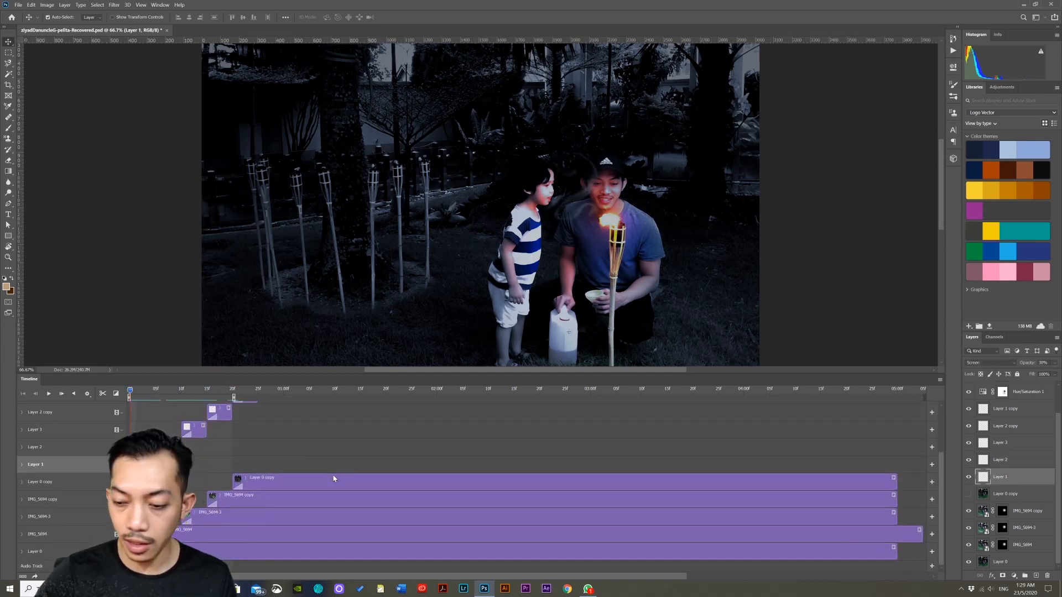
scroll(210, 494, "up", 4)
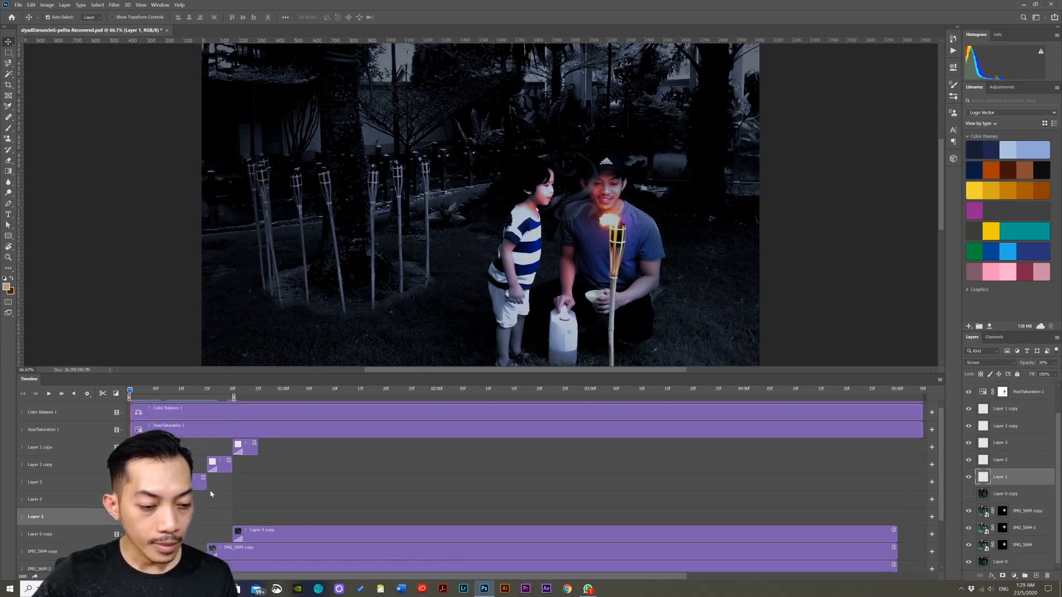
scroll(222, 491, "down", 4)
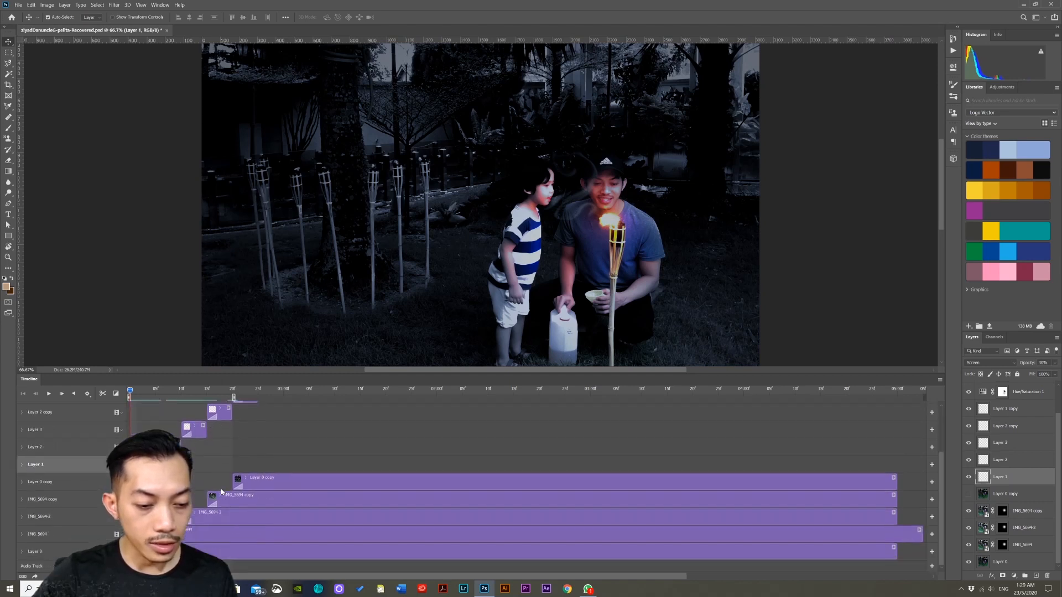
scroll(307, 456, "up", 4)
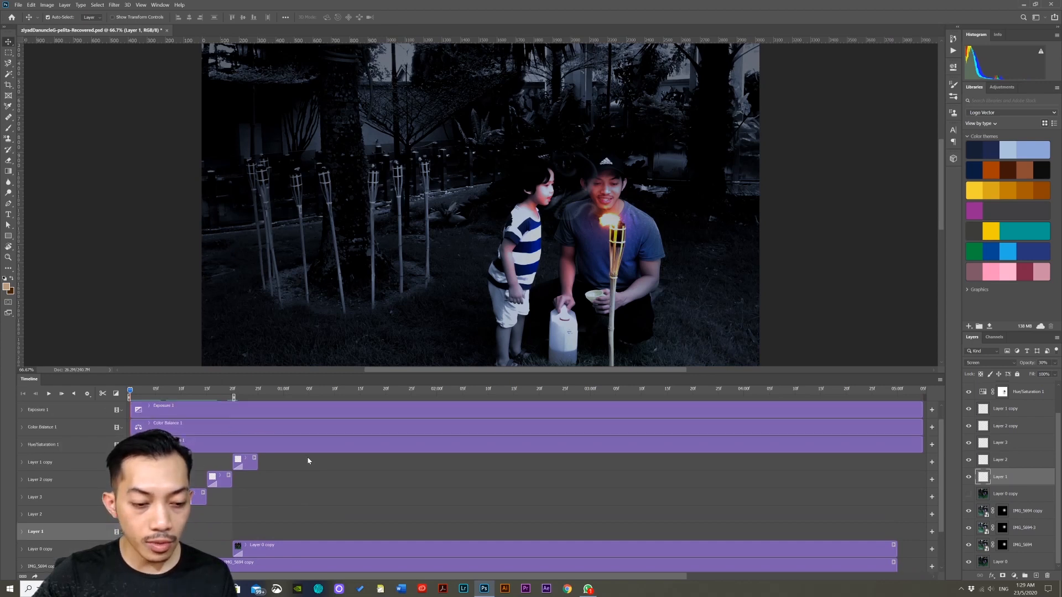
scroll(309, 461, "down", 4)
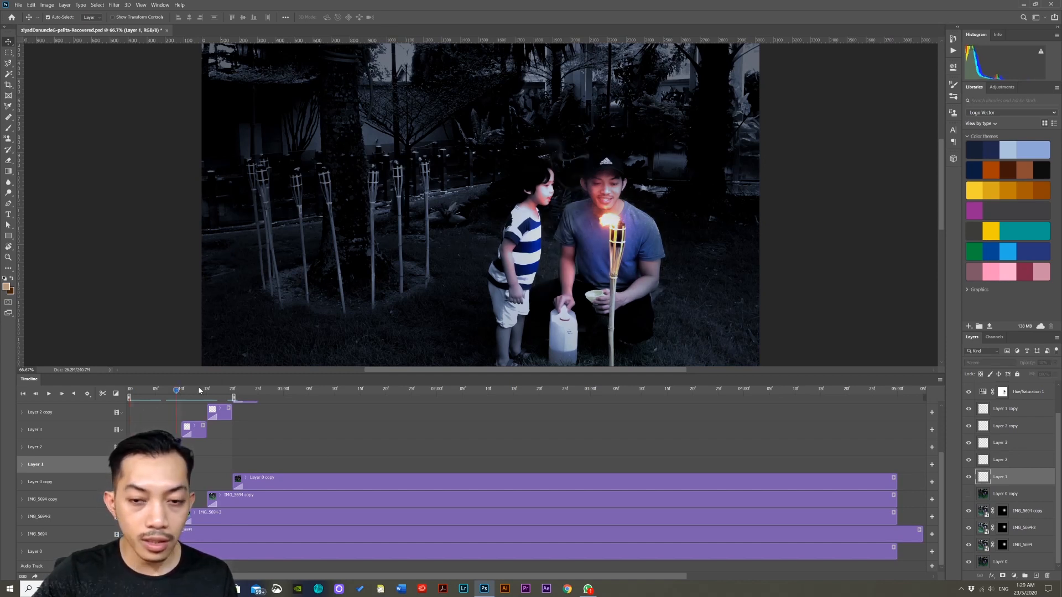
left_click(223, 390)
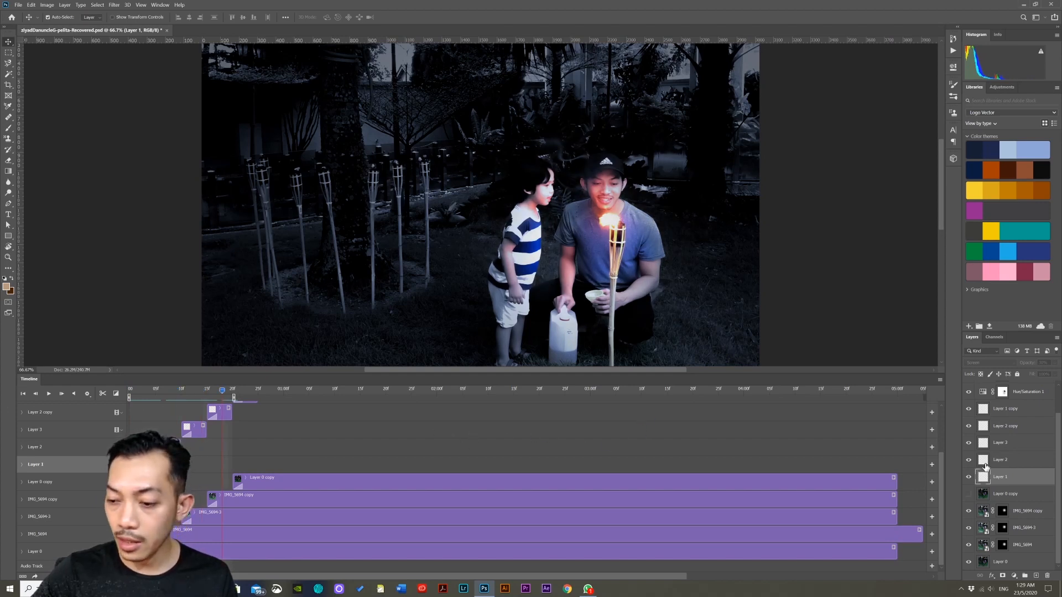
scroll(996, 468, "up", 2)
scroll(550, 443, "up", 4)
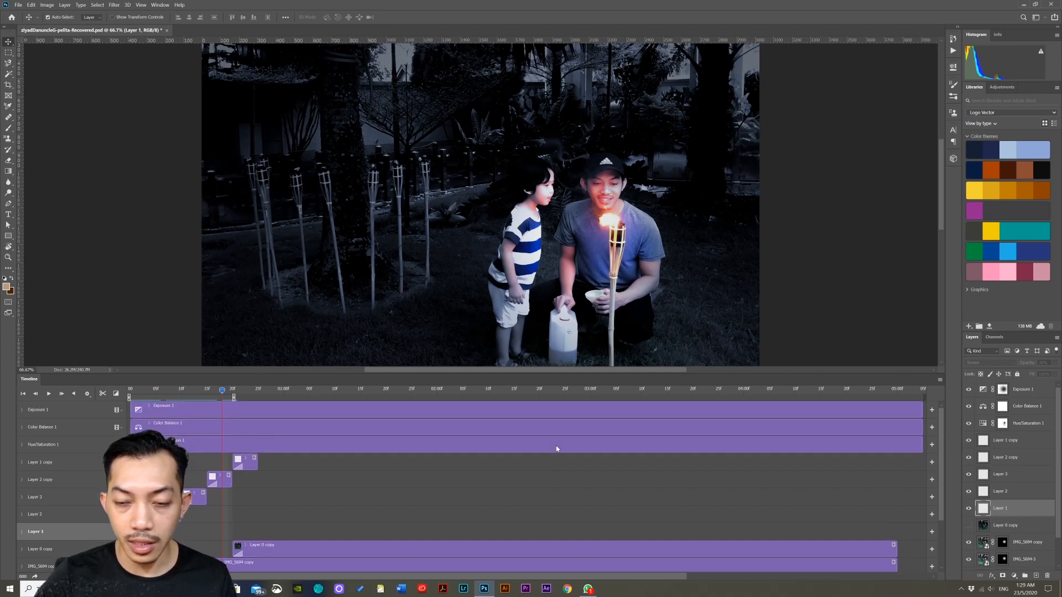
scroll(556, 449, "down", 4)
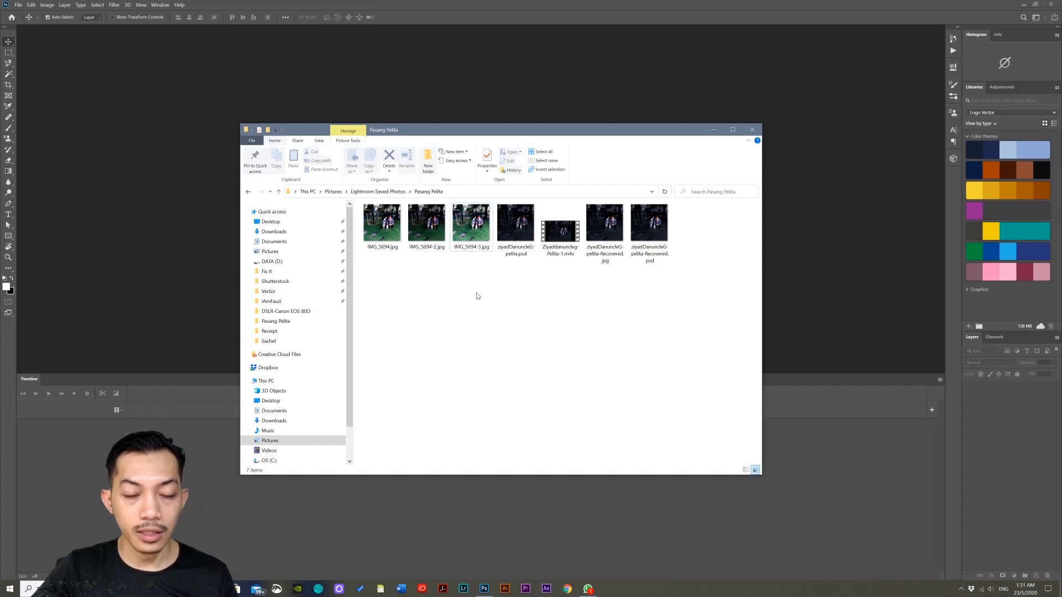
- Open IMG_5694.jpg in the photo viewer and compare it with the other IMG_5694 versions, up to IMG_5694-3.jpg
double_click(382, 224)
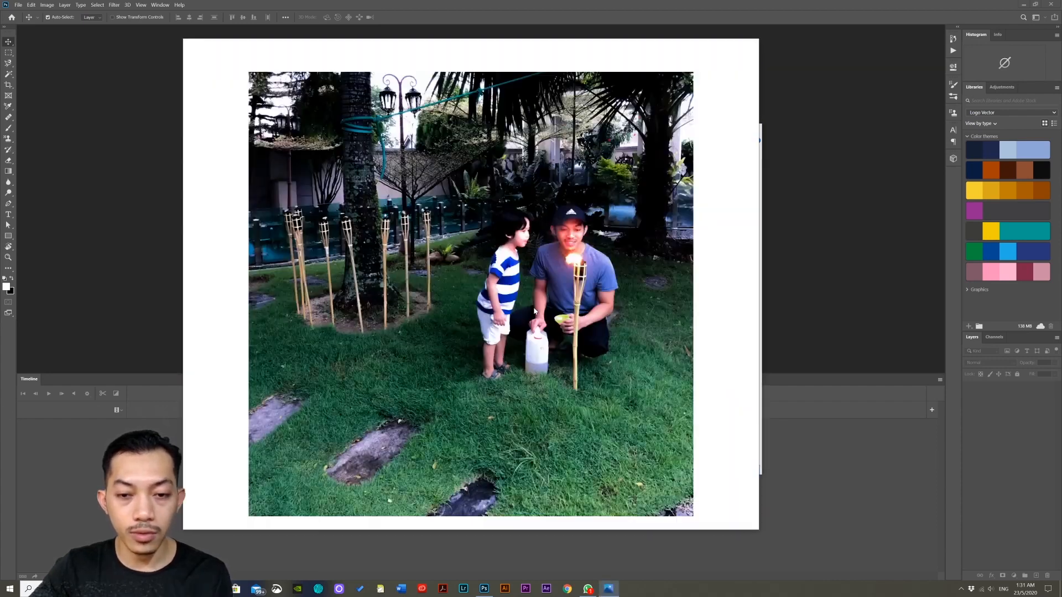
key("Right")
key("Left")
key("Right")
key("Left")
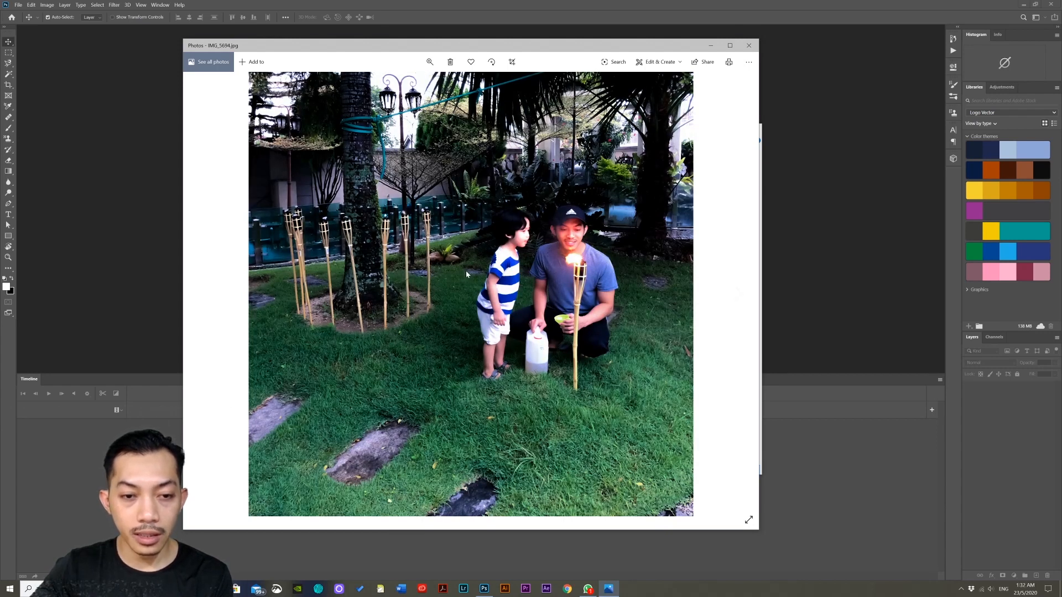
key("Right")
key("Right")
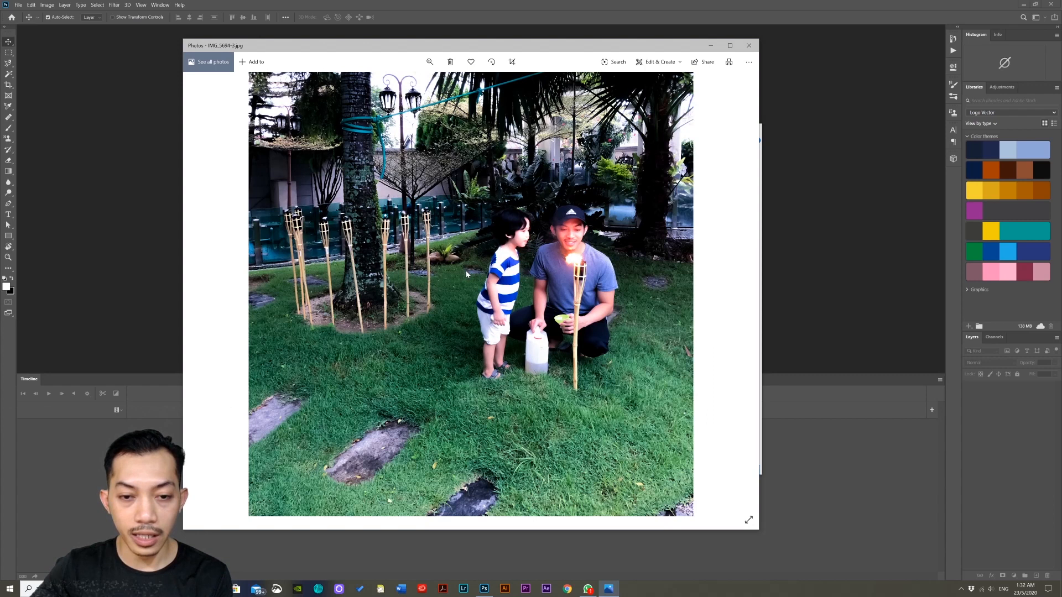
key("Left")
key("Right")
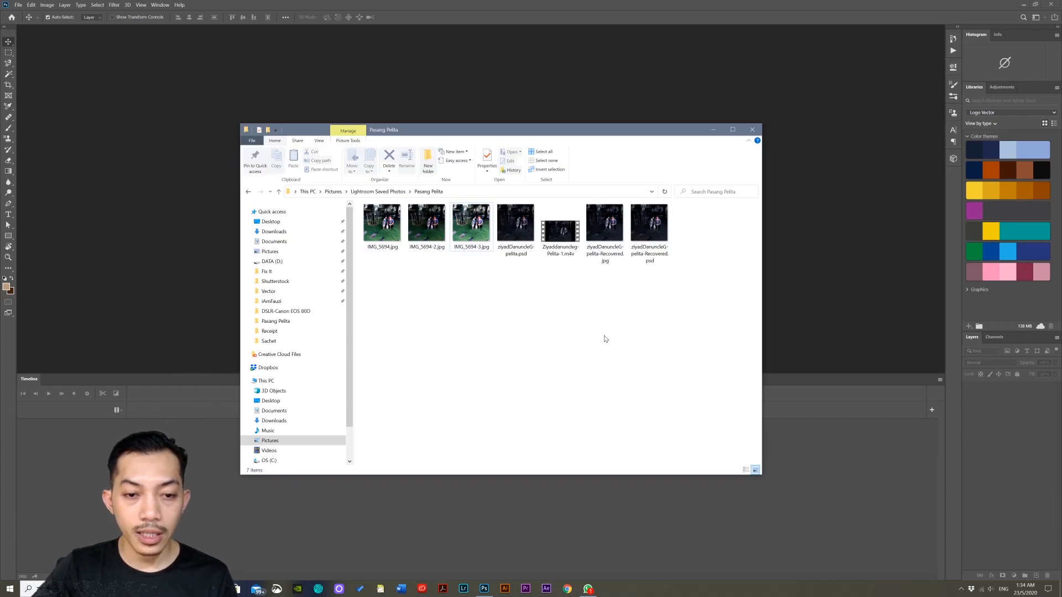
- Open IMG_5694-2.jpg from the Pasang Pelita folder as a new document in Photoshop
left_click_drag(433, 132, 408, 135)
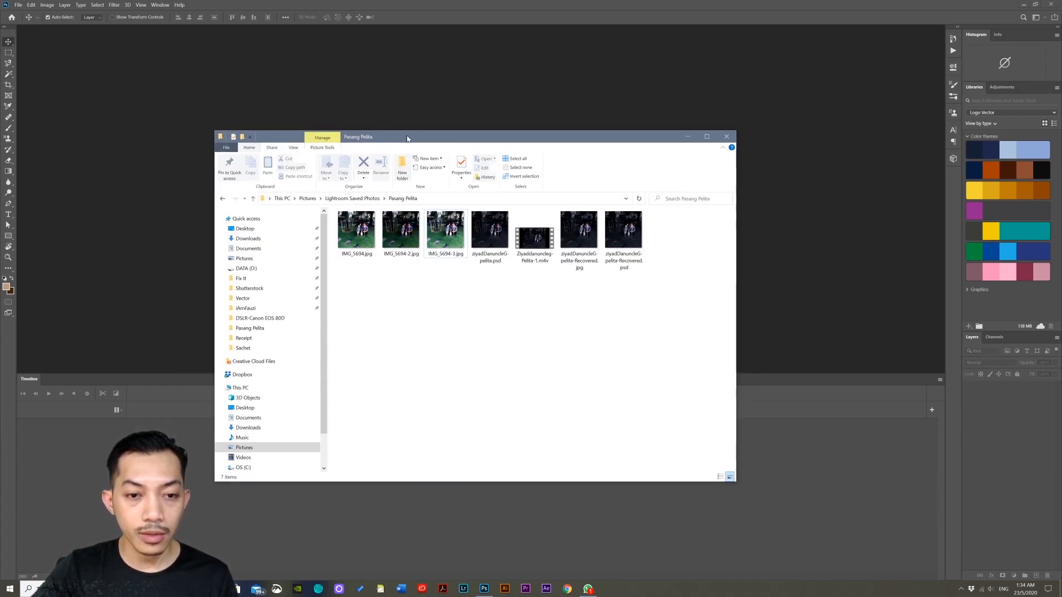
left_click(405, 234)
left_click_drag(914, 405, 867, 255)
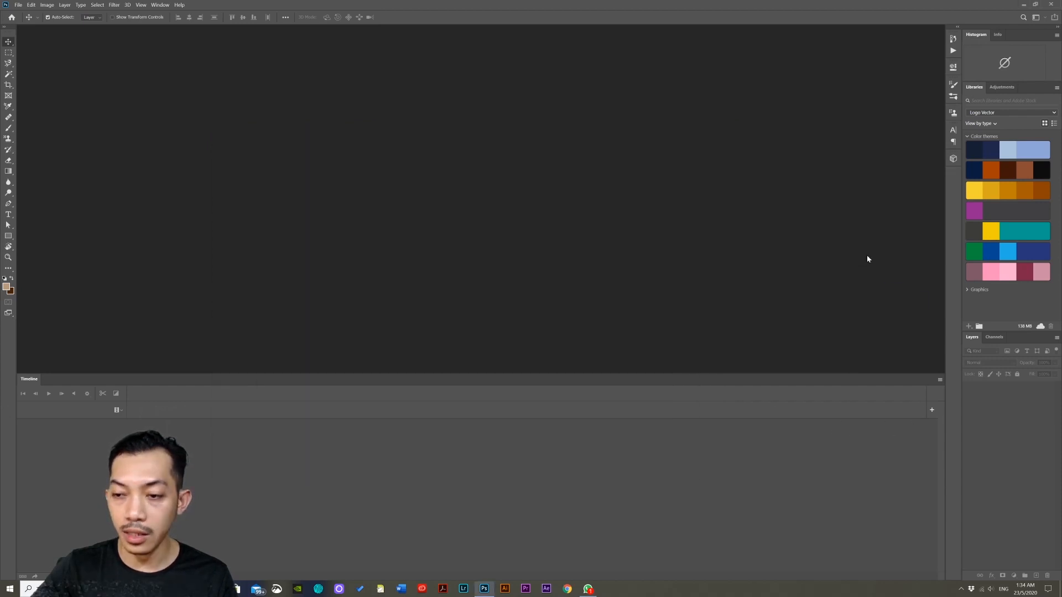
- Place IMG_5694.jpg and IMG_5694-3.jpg from the Pasang Pelita folder as full-size layers above the Background of the IMG_5694-2 document
key("alt+Tab")
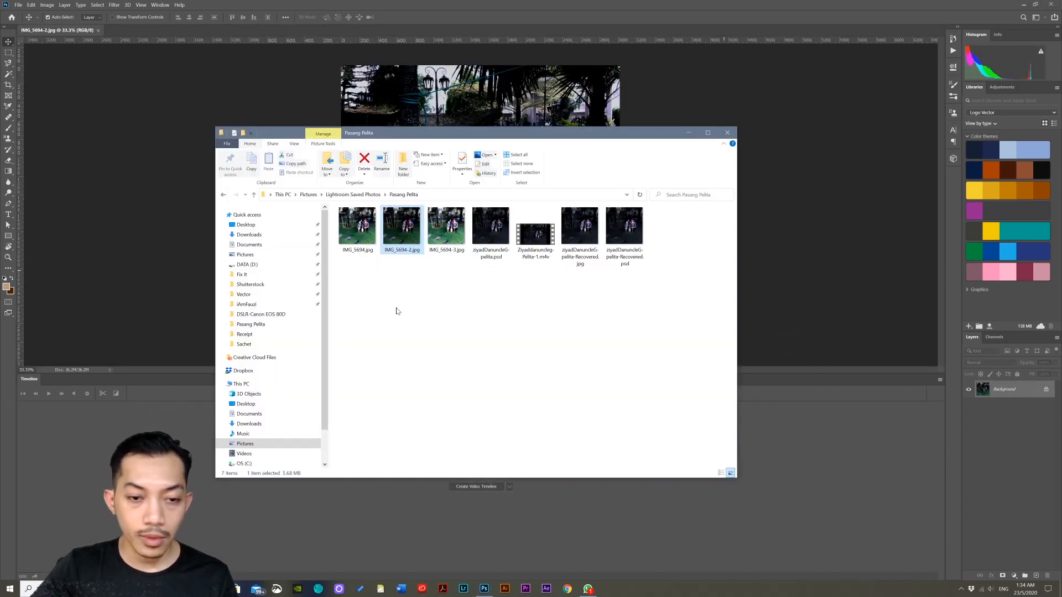
left_click(364, 234)
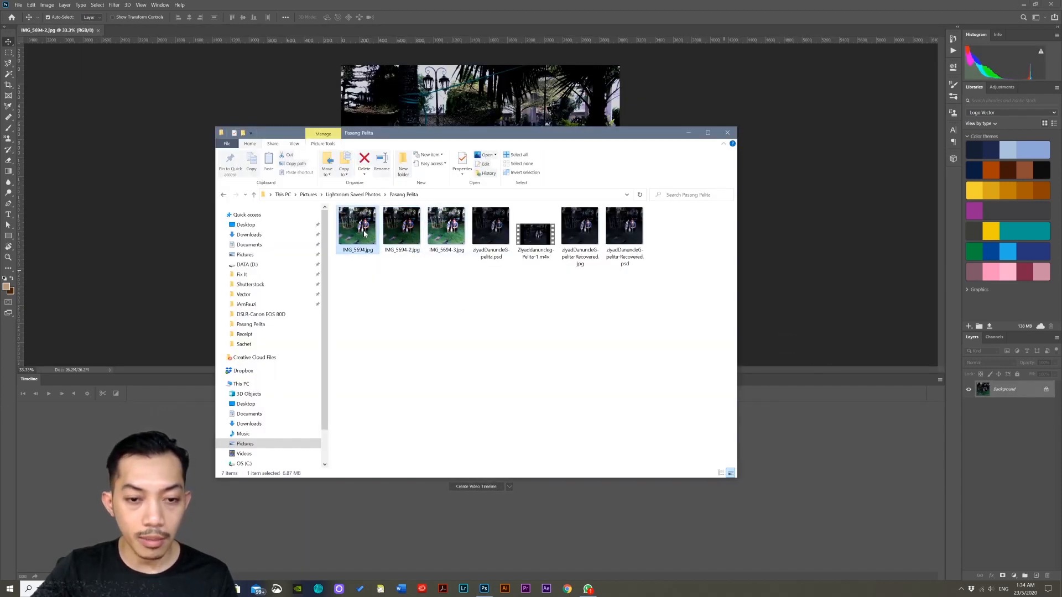
left_click_drag(361, 227, 855, 306)
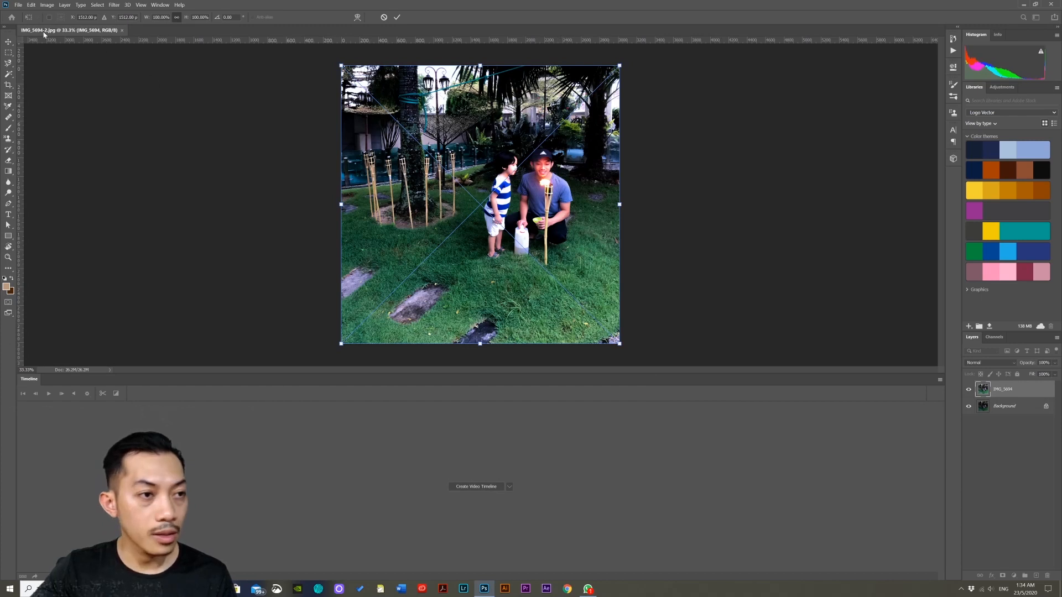
key("Return")
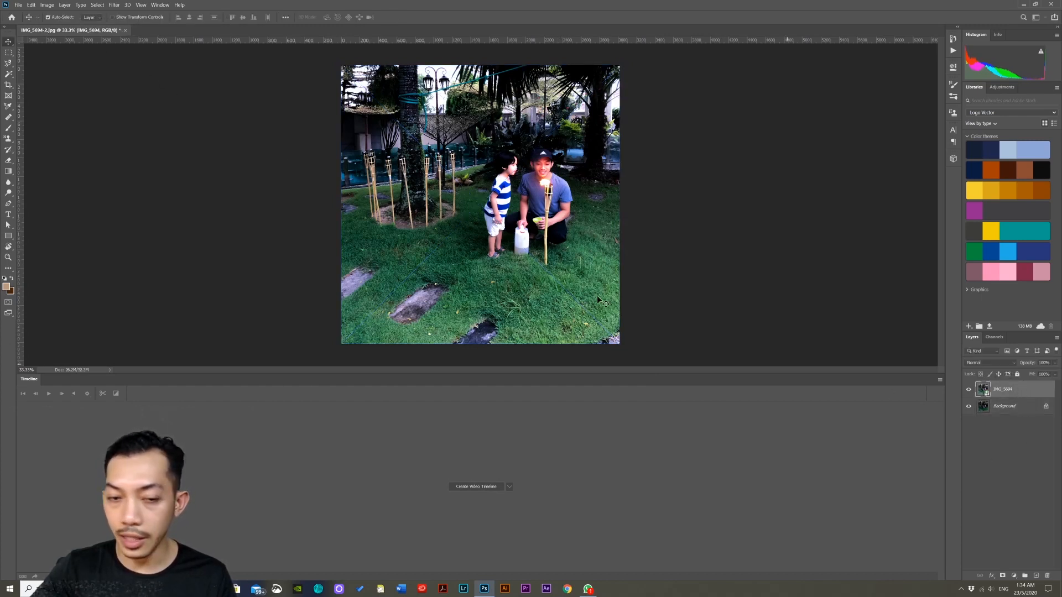
key("alt+Tab")
left_click_drag(437, 232, 775, 218)
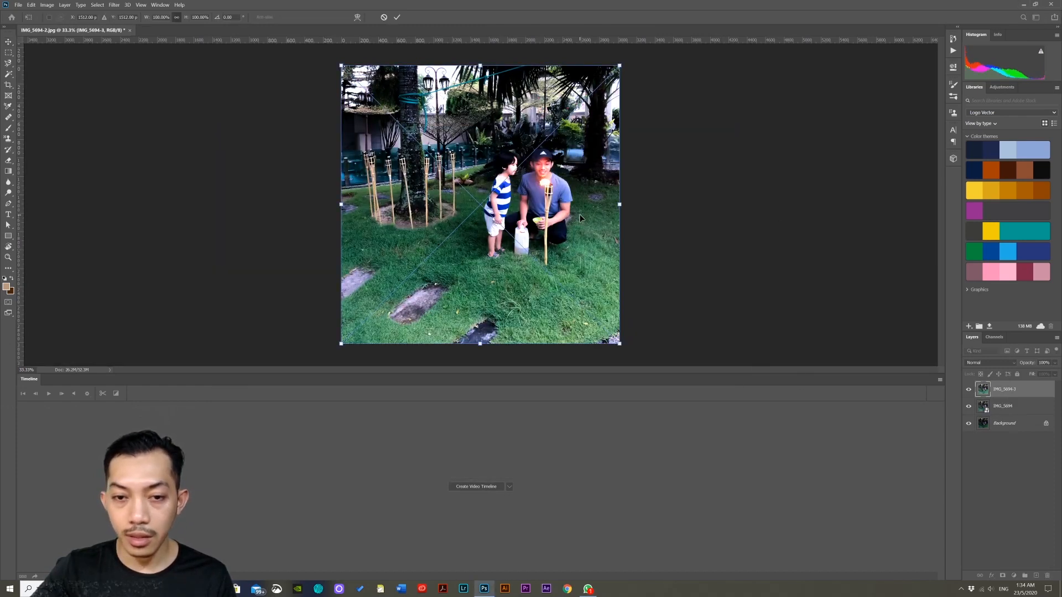
key("Return")
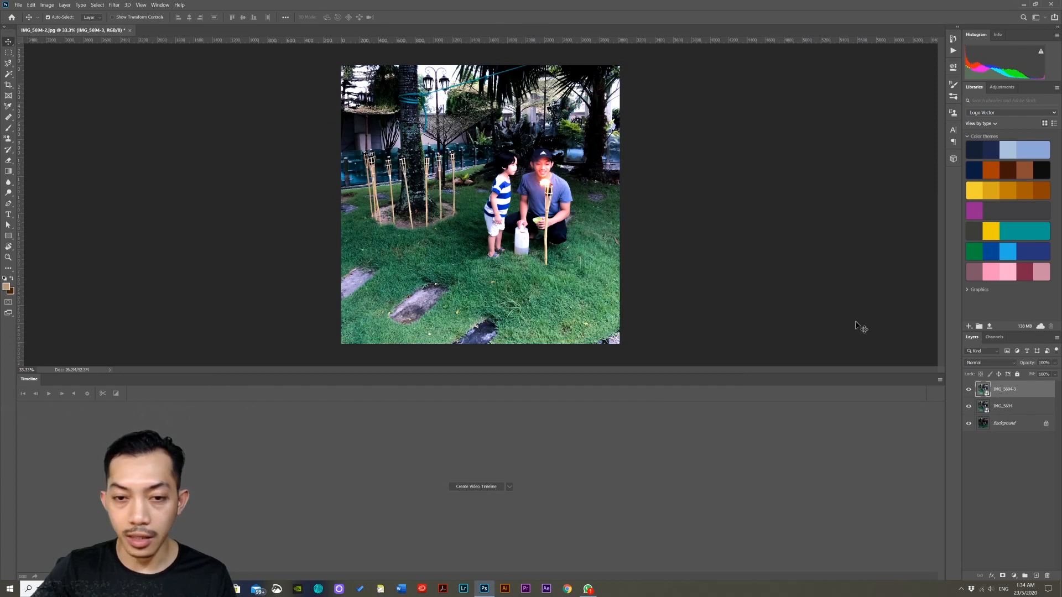
- Go through the three stacked photo layers and unlock the Background into a regular layer
left_click(1018, 407)
left_click(1023, 392)
left_click(1027, 410)
left_click(1020, 426)
left_click(1024, 407)
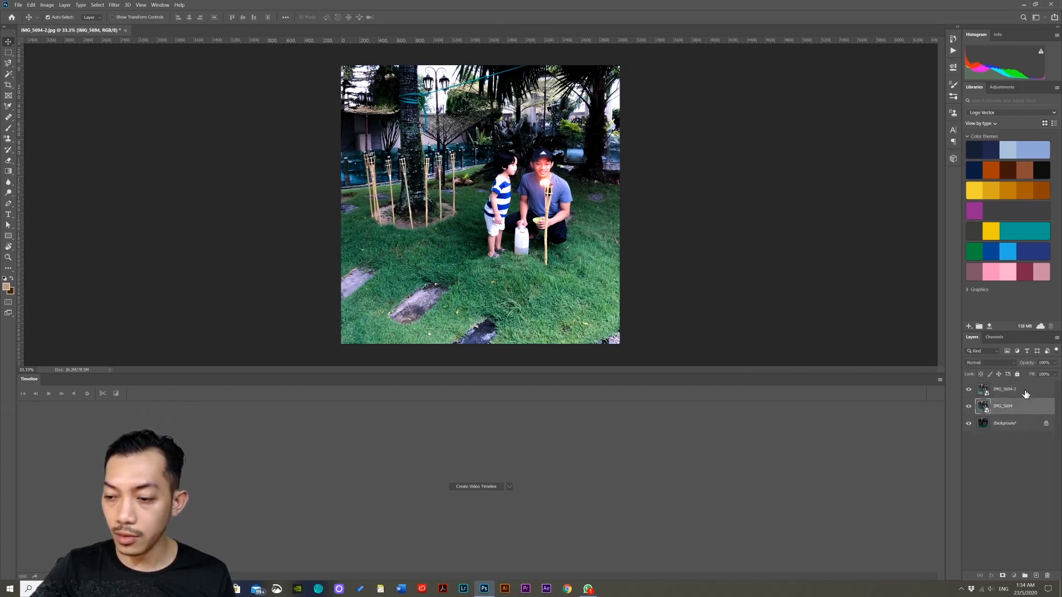
left_click(1027, 391)
left_click(1032, 408)
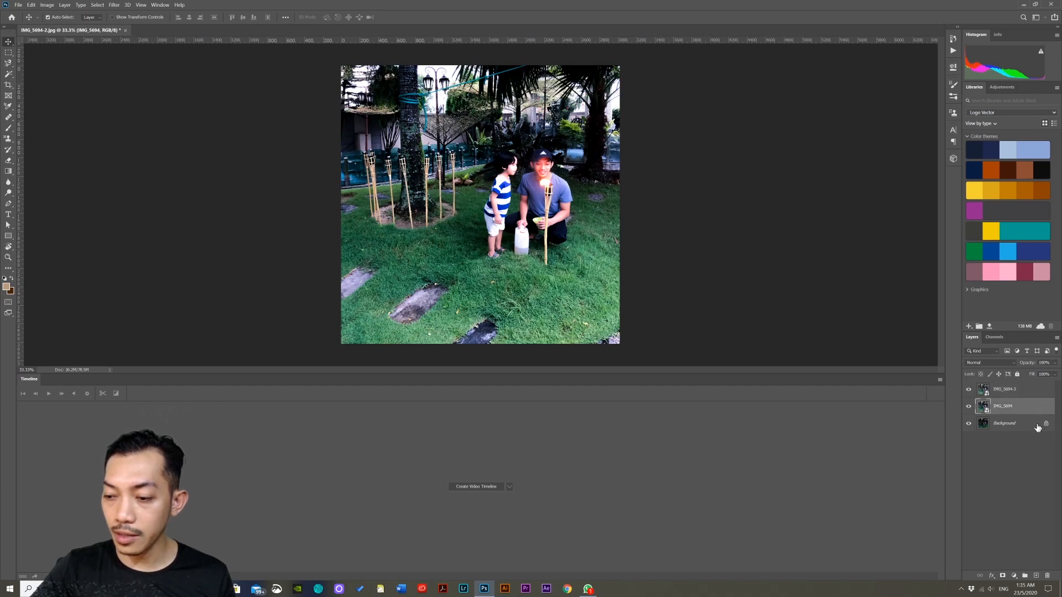
left_click(1038, 426)
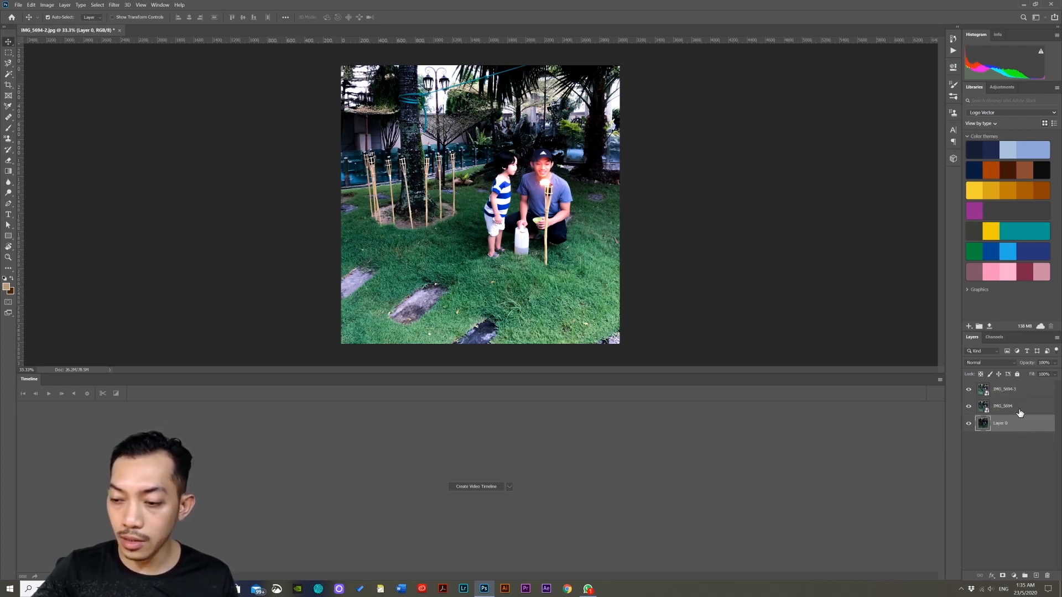
- Select the IMG_5694-3 layer and create a video timeline for the stacked photo layers
left_click(1021, 412)
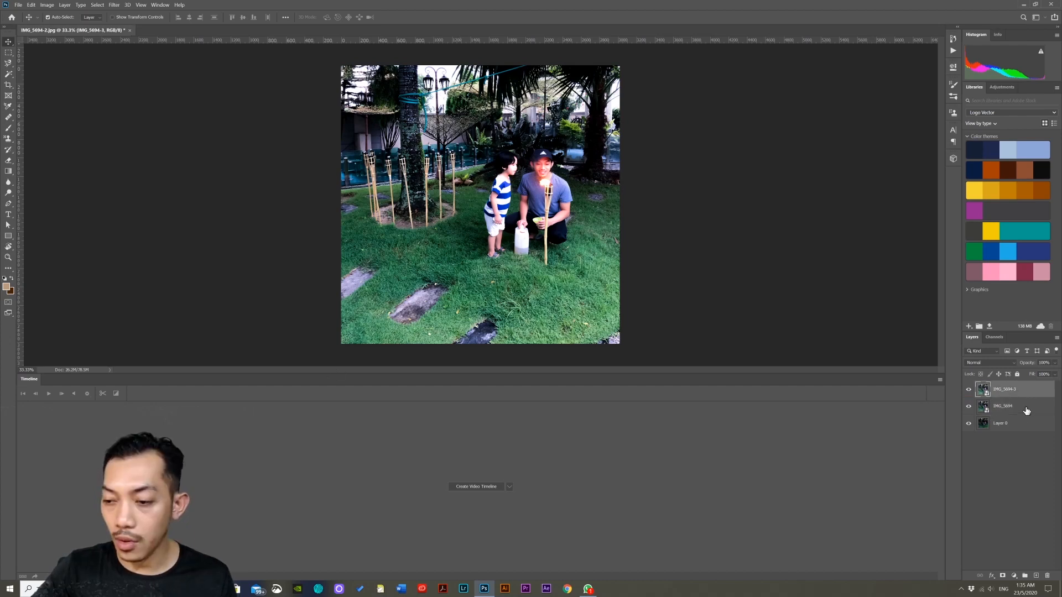
left_click(1024, 394)
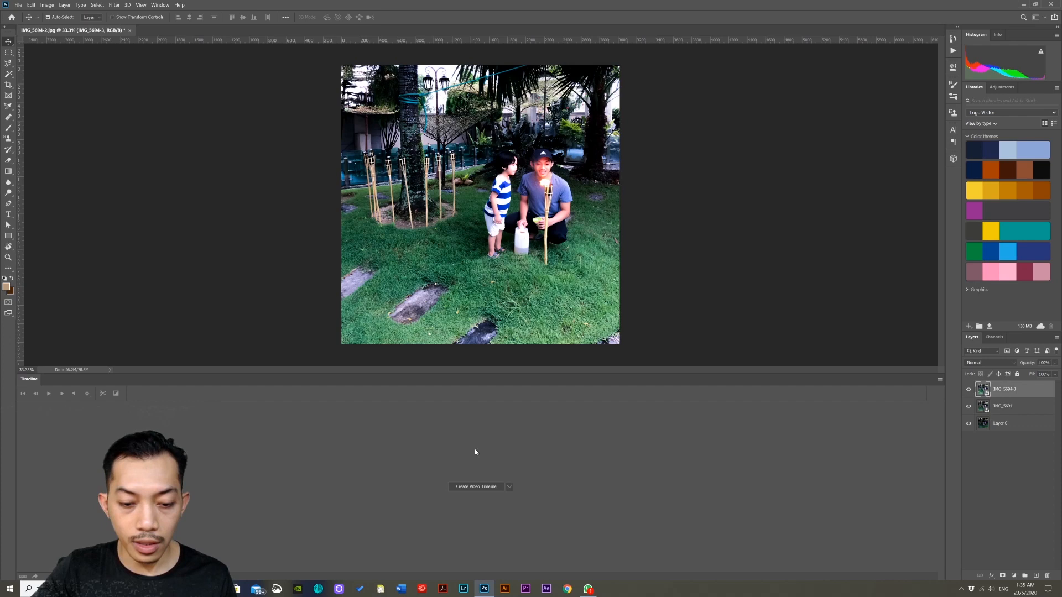
left_click(468, 488)
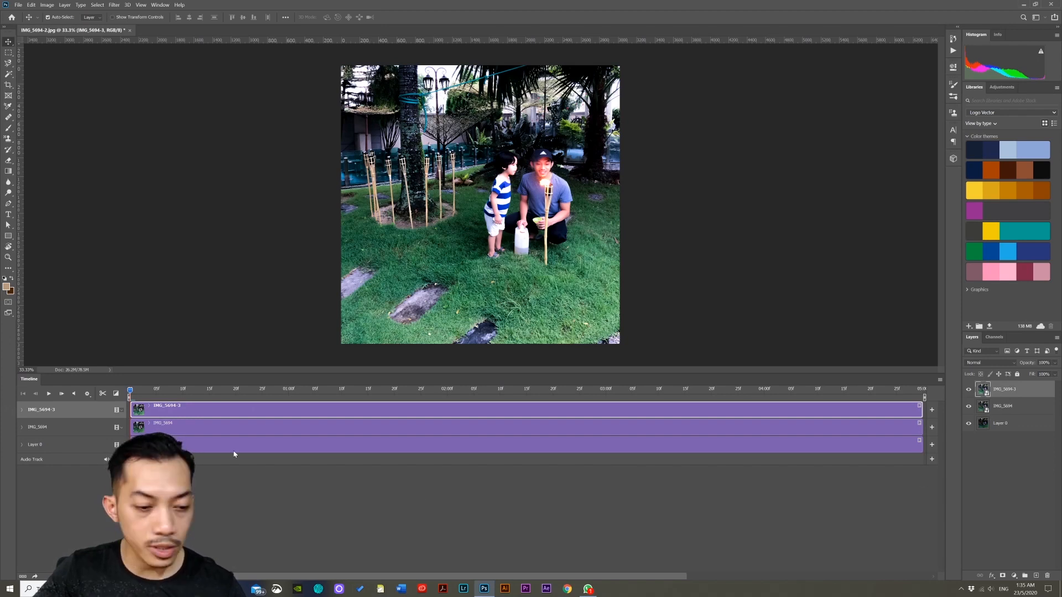
- Preview the timeline, return to its first frame, and examine how the IMG_5694-3 and IMG_5694 tracks are stacked
key("space")
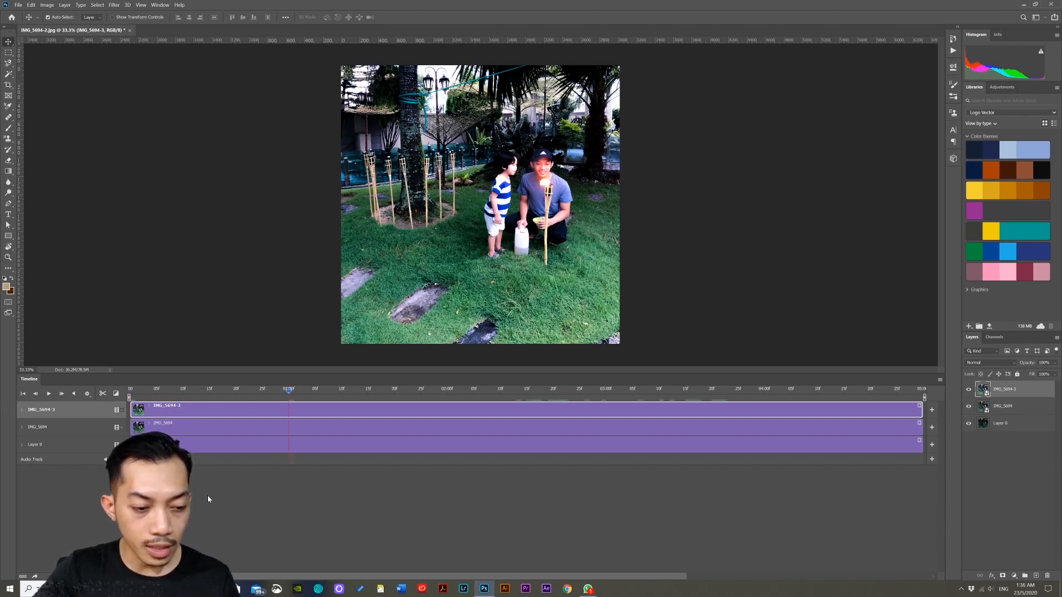
left_click(182, 429)
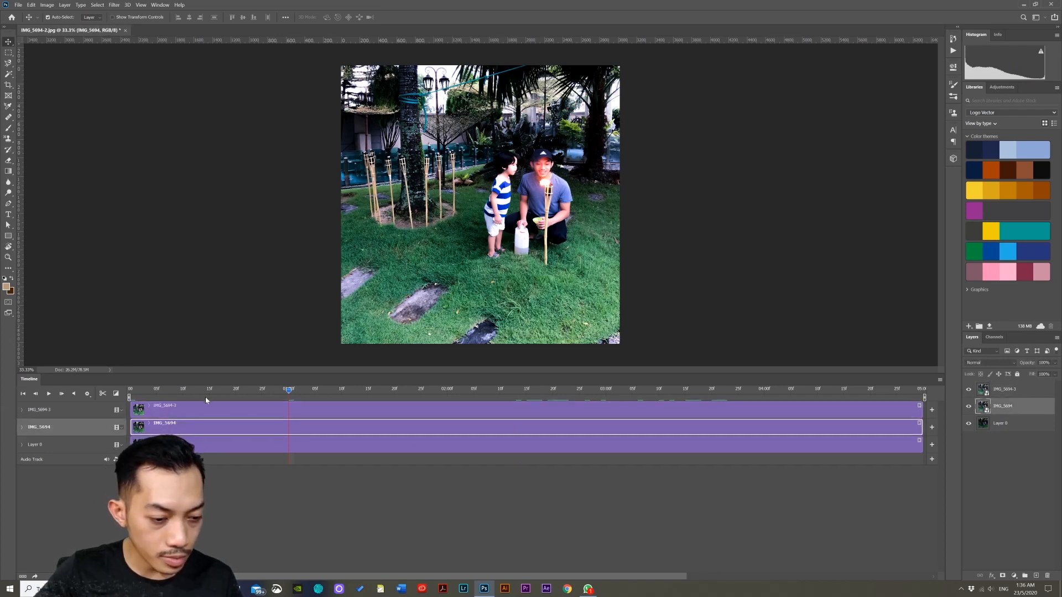
left_click(174, 475)
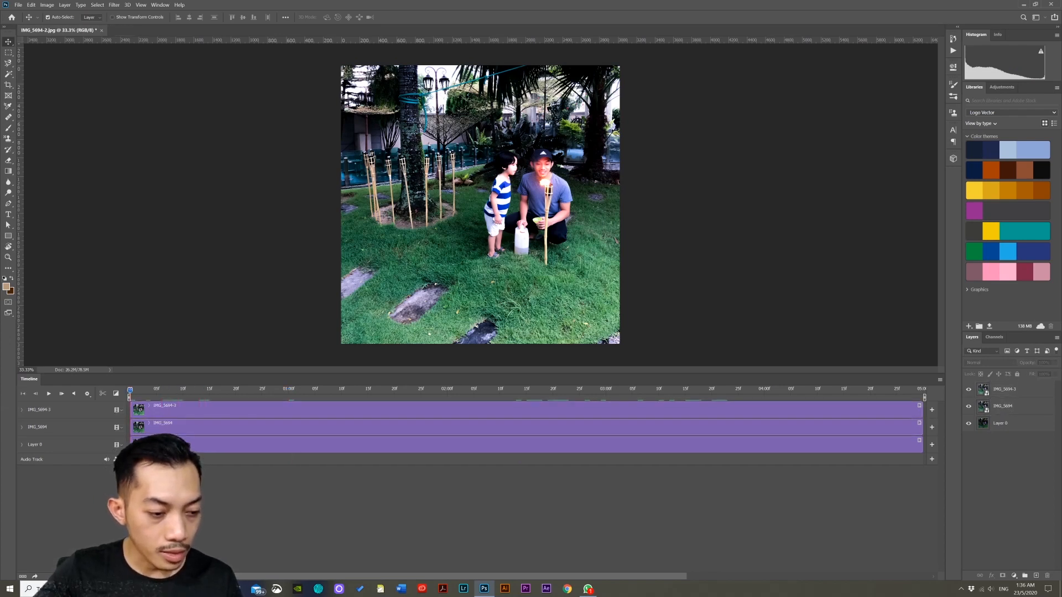
left_click(174, 410)
left_click(179, 427)
left_click(175, 410)
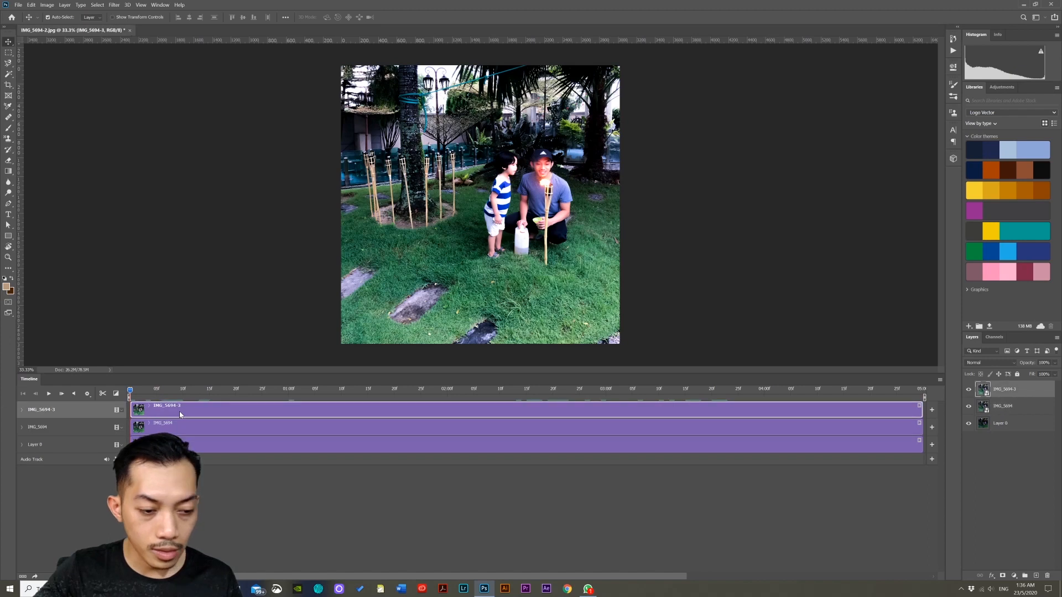
left_click(179, 427)
left_click(175, 410)
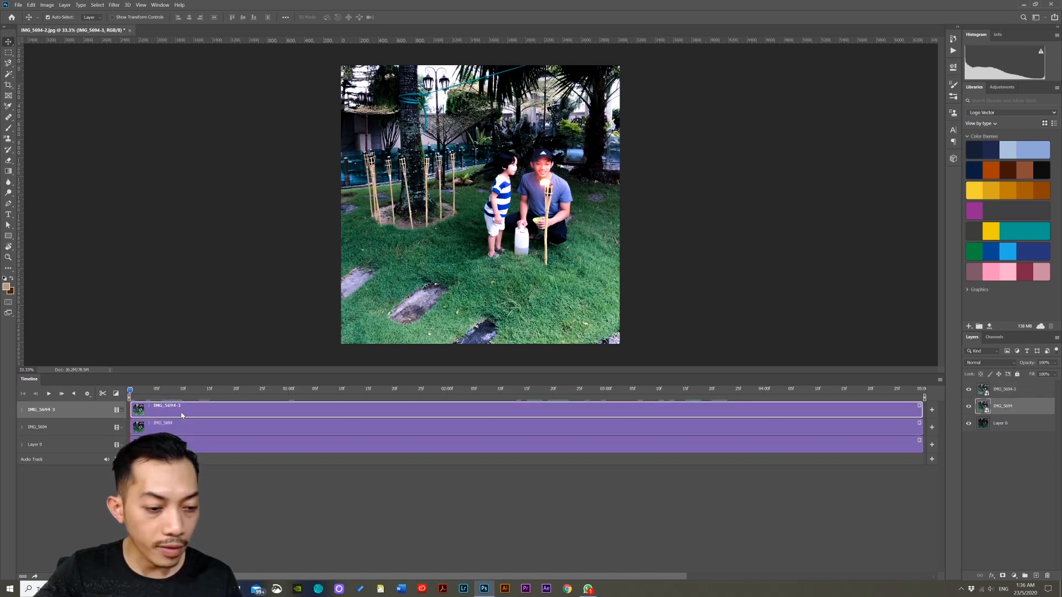
left_click(183, 429)
left_click(175, 411)
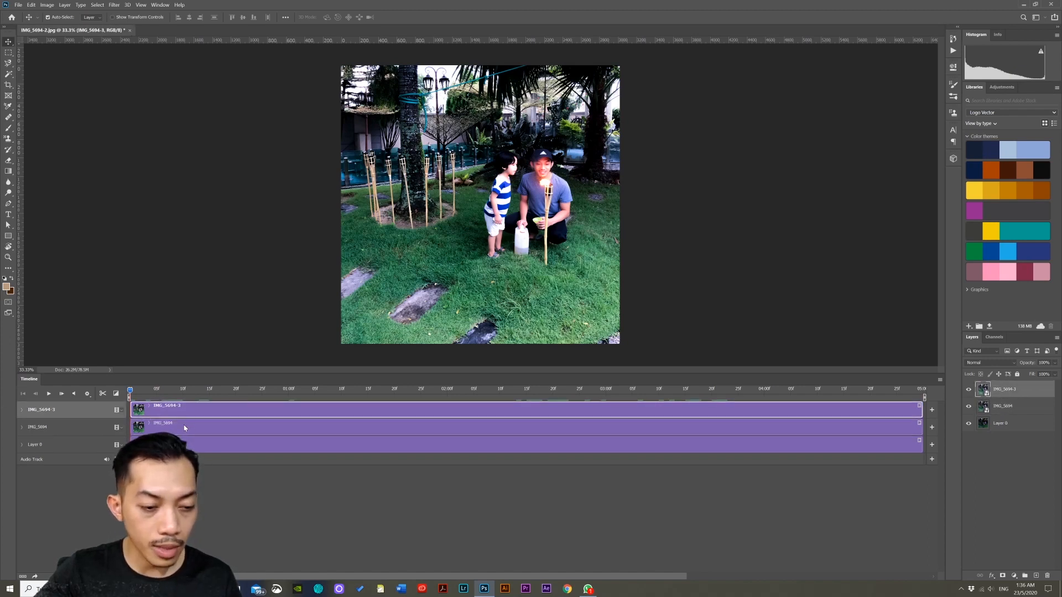
left_click(185, 427)
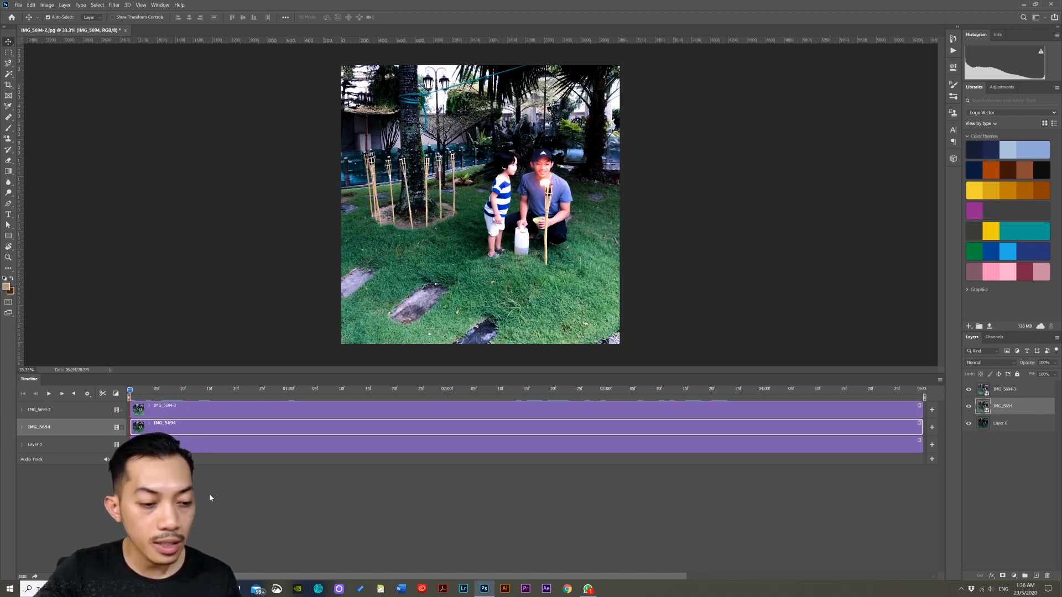
left_click(208, 494)
left_click(185, 413)
left_click(188, 470)
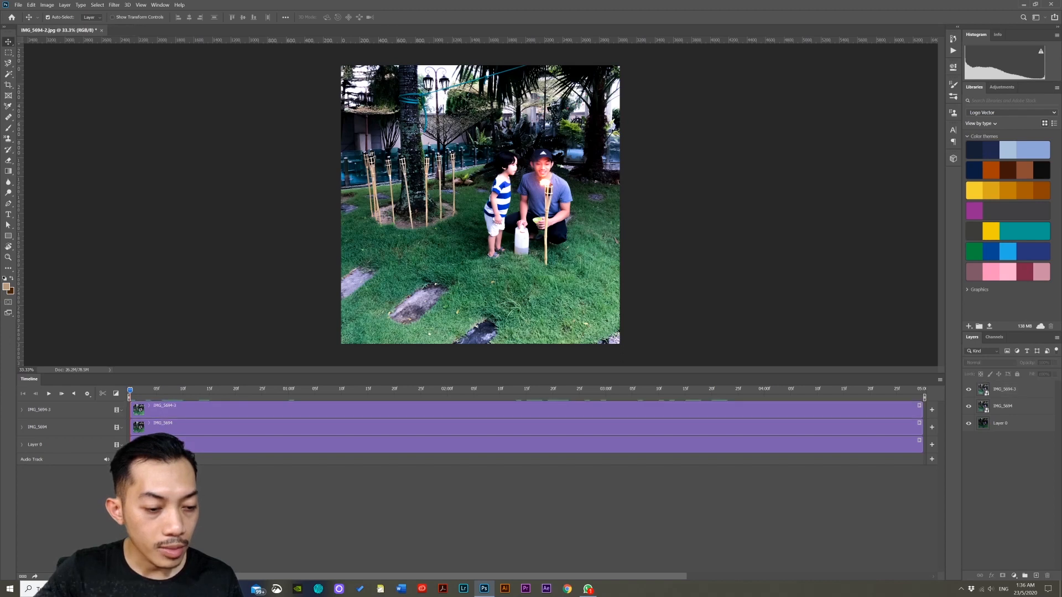
- Shift the IMG_5694 clip to start at 05f, and hide the IMG_5694-3 layer to scrub across the change from Layer 0
left_click_drag(173, 424, 204, 425)
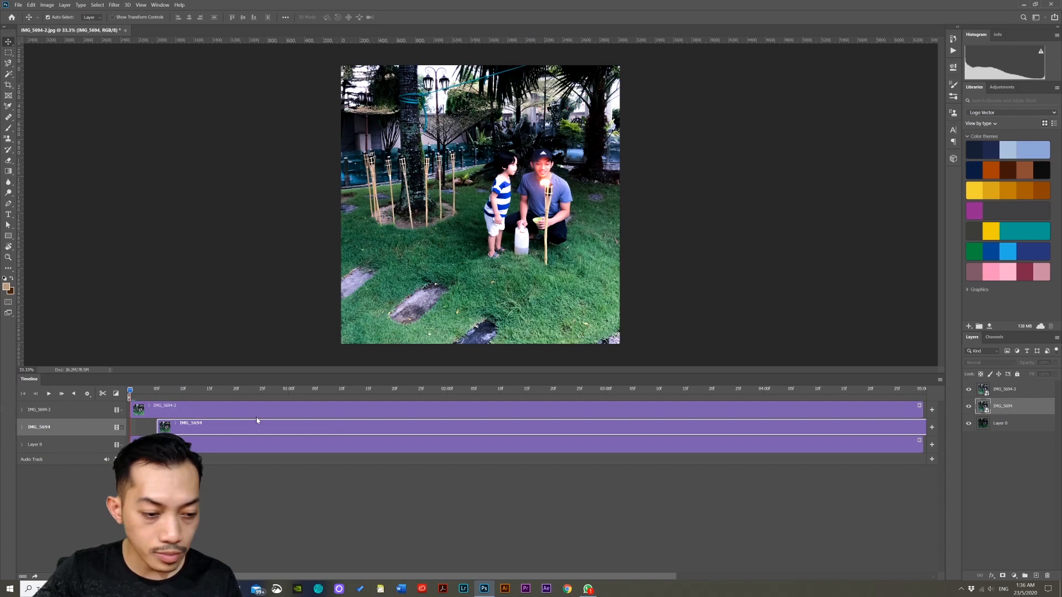
left_click(969, 390)
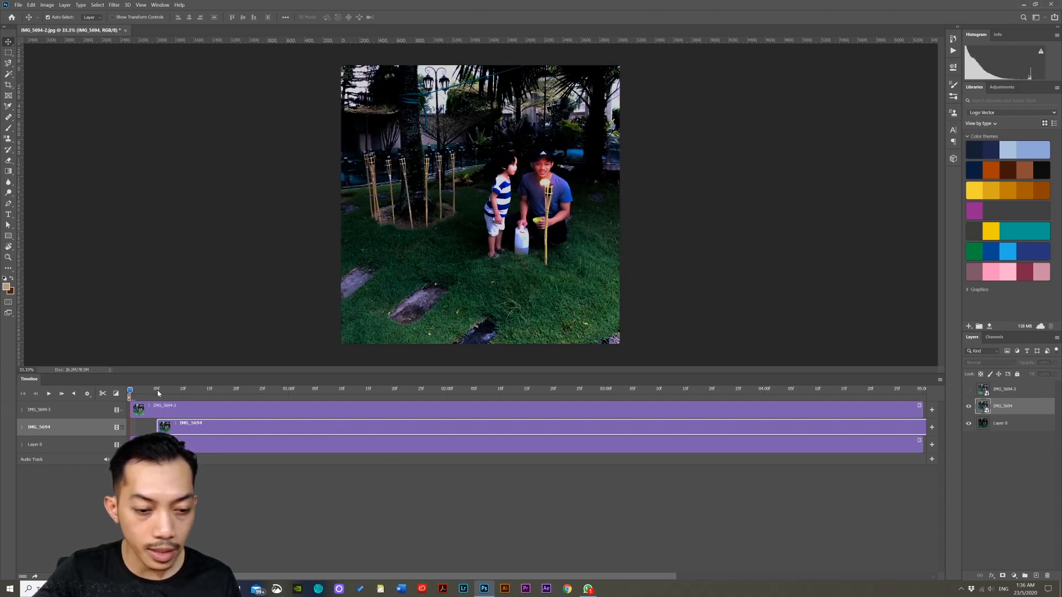
left_click_drag(131, 390, 164, 411)
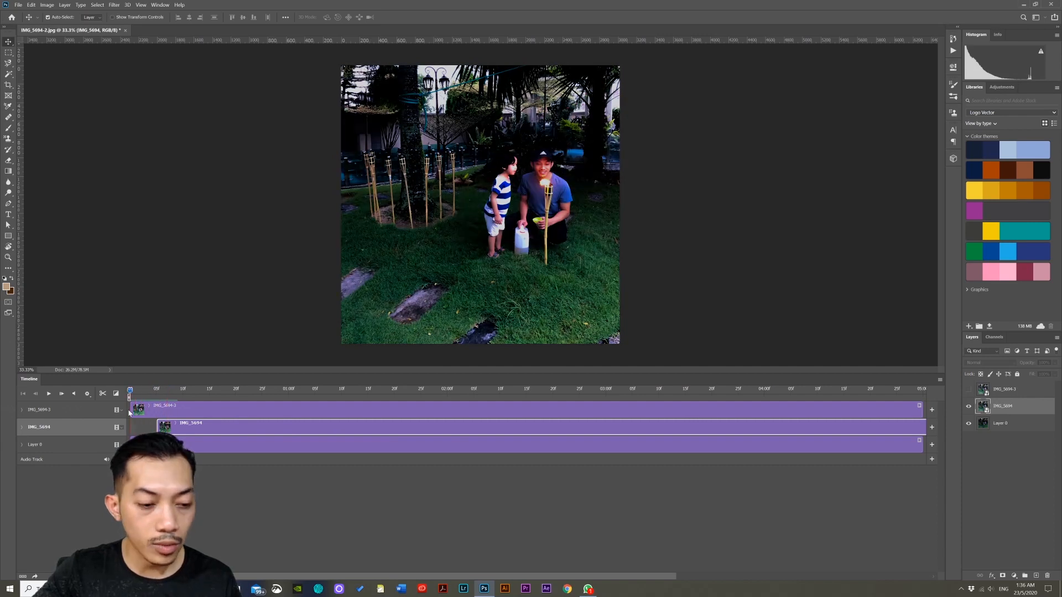
- Shift the IMG_5694-3 clip to start at 10f, show its layer again, and scrub back to the clip's start
left_click_drag(190, 416, 238, 414)
key("space")
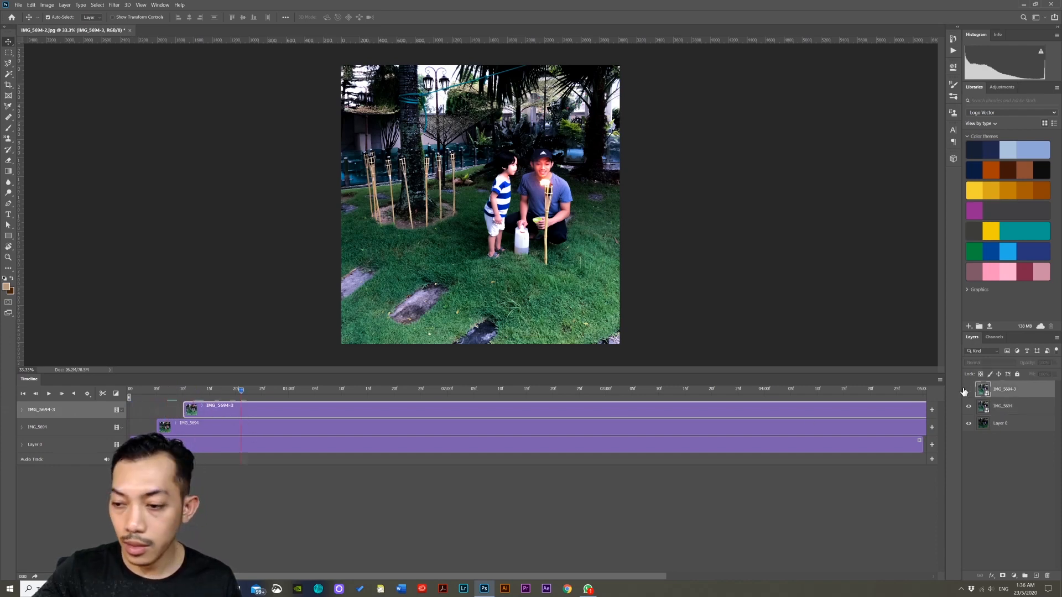
left_click(970, 391)
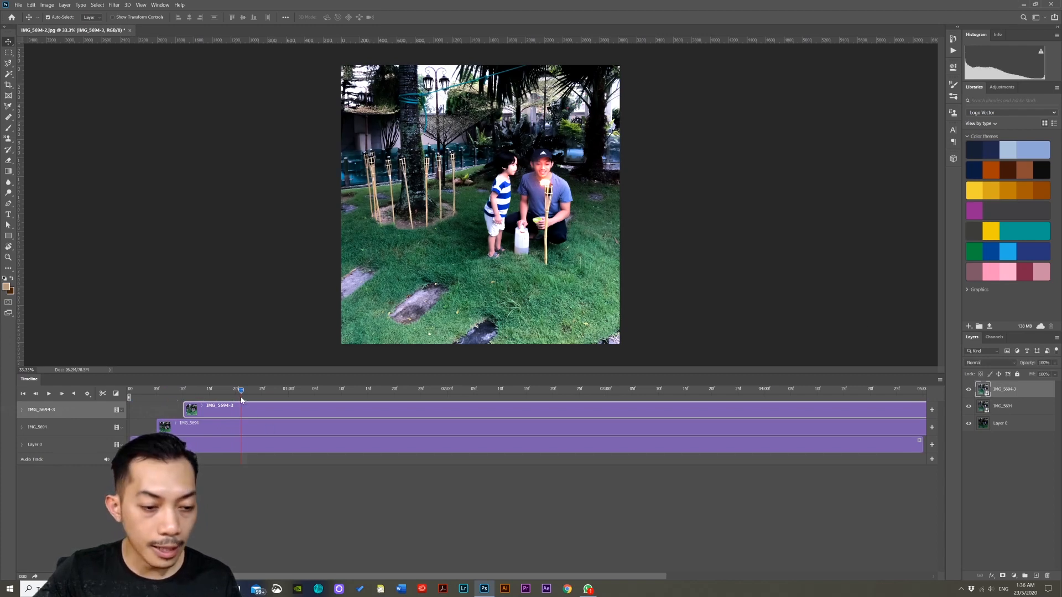
mouse_move(198, 394)
left_mouse_down()
mouse_move(140, 393)
mouse_move(182, 394)
left_mouse_up()
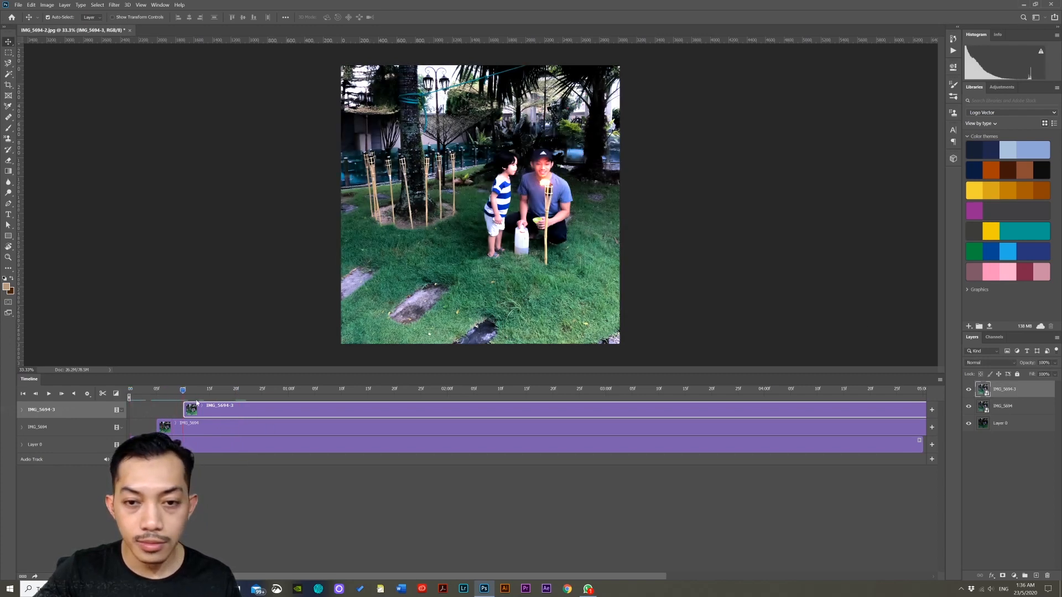
- Duplicate the IMG_5694 layer, place the copy above IMG_5694-3, and start its clip at 15f
left_click_drag(254, 394, 210, 409)
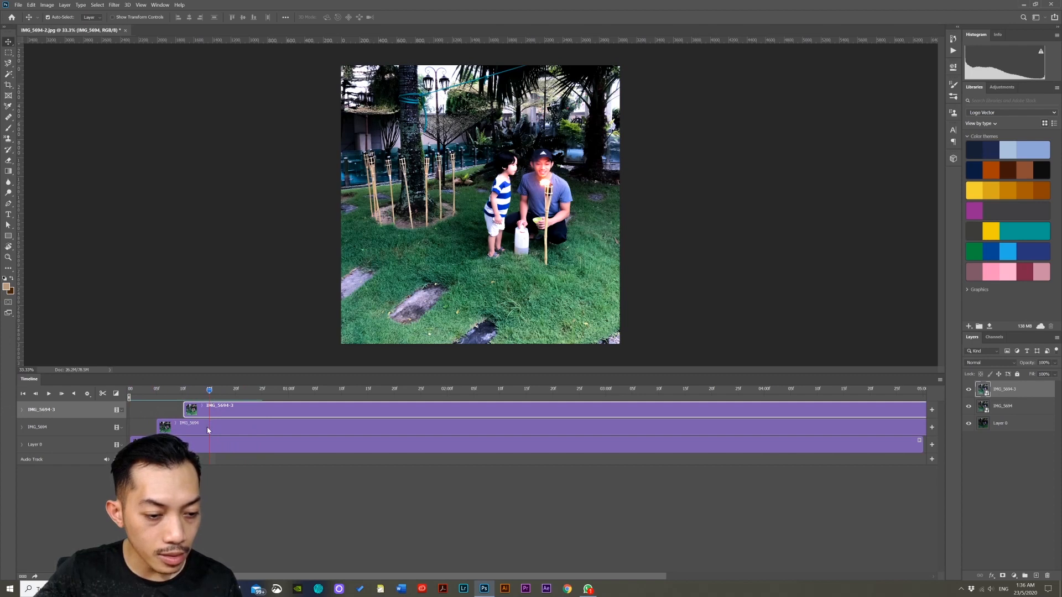
left_click(207, 427)
left_click_drag(1041, 409, 1037, 575)
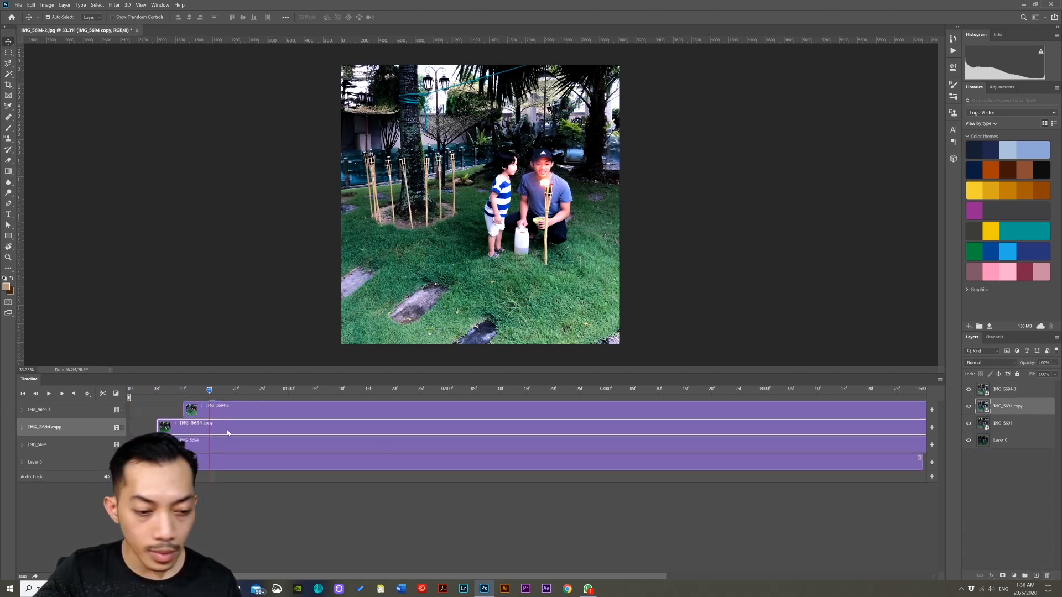
left_click_drag(254, 433, 302, 408)
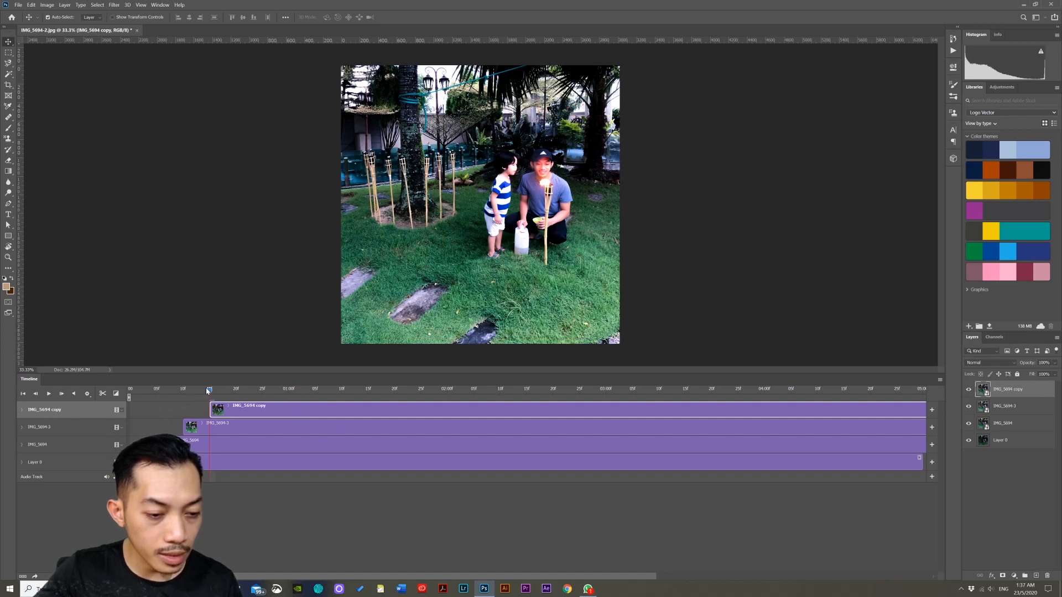
- Set the end of the timeline's work area at 20f
left_click_drag(208, 391, 228, 391)
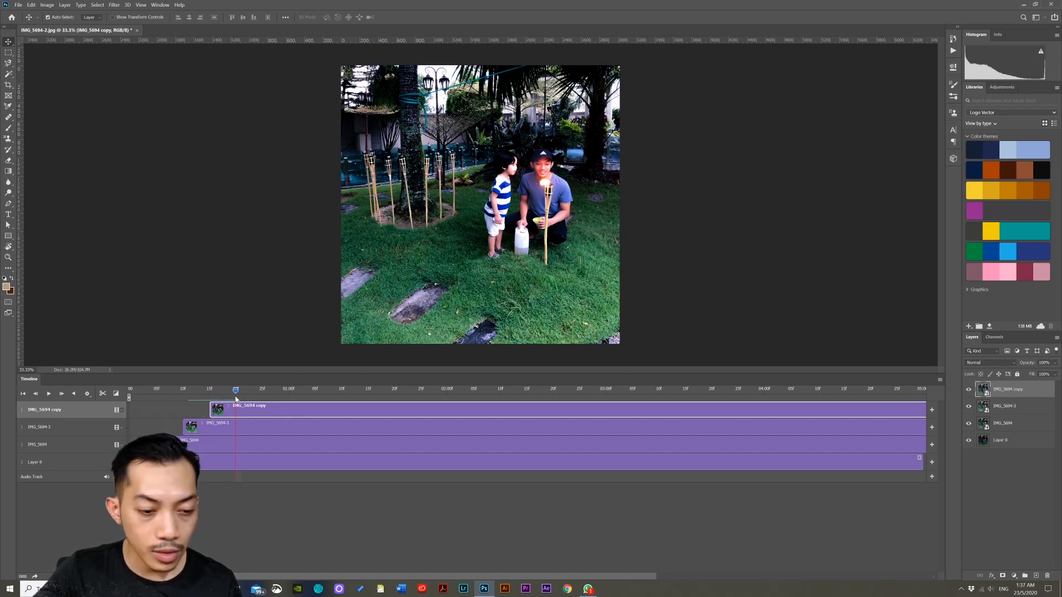
right_click(236, 391)
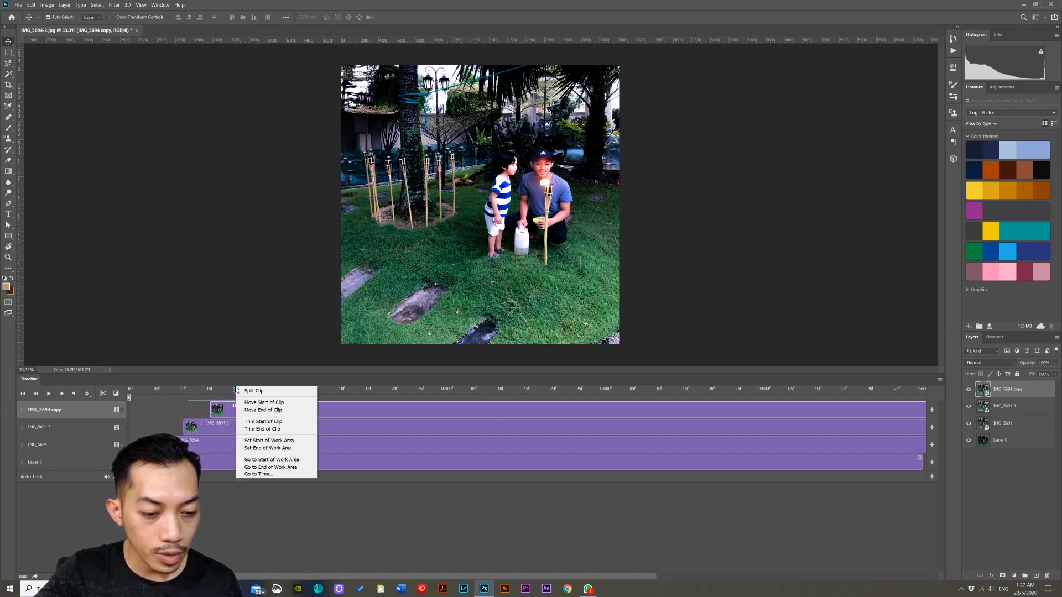
left_click(304, 452)
- Scrub through the work area, return to the first frame, and play back the flickering light sequence
mouse_move(228, 393)
left_mouse_down()
mouse_move(203, 393)
mouse_move(247, 396)
left_mouse_up()
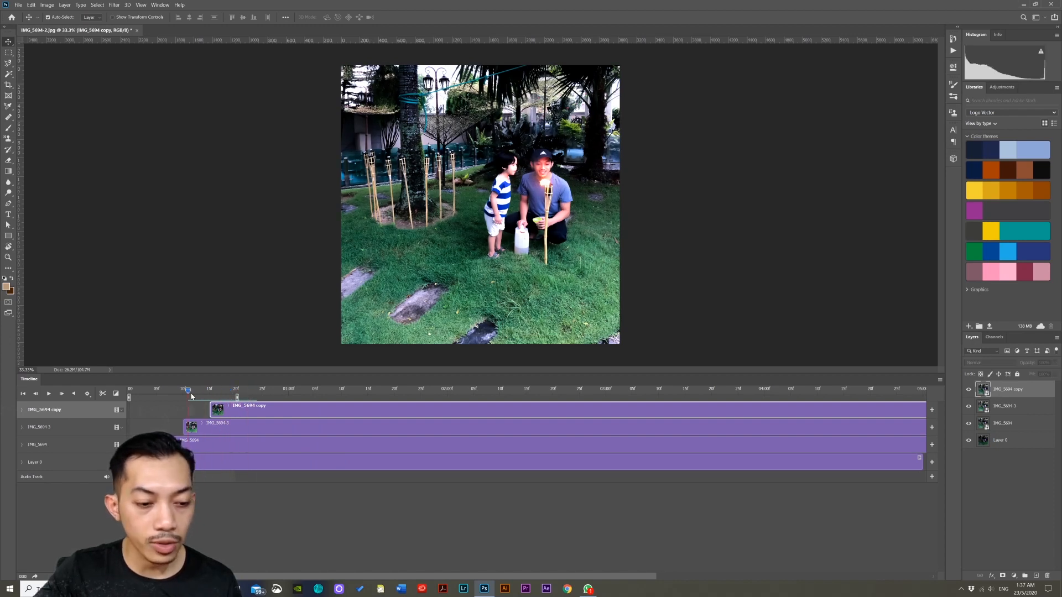
left_click(128, 392)
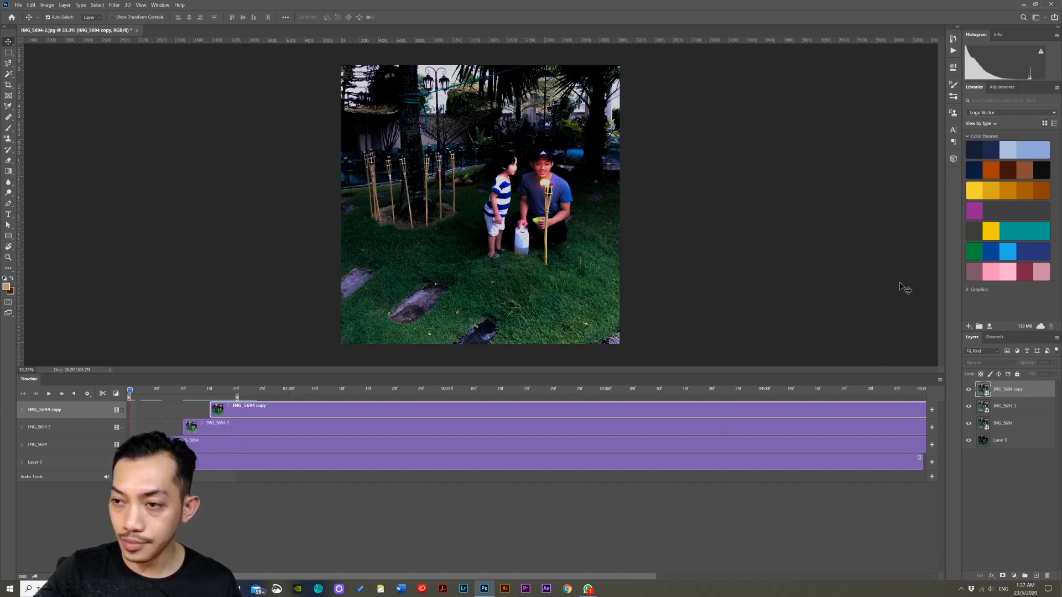
key("space")
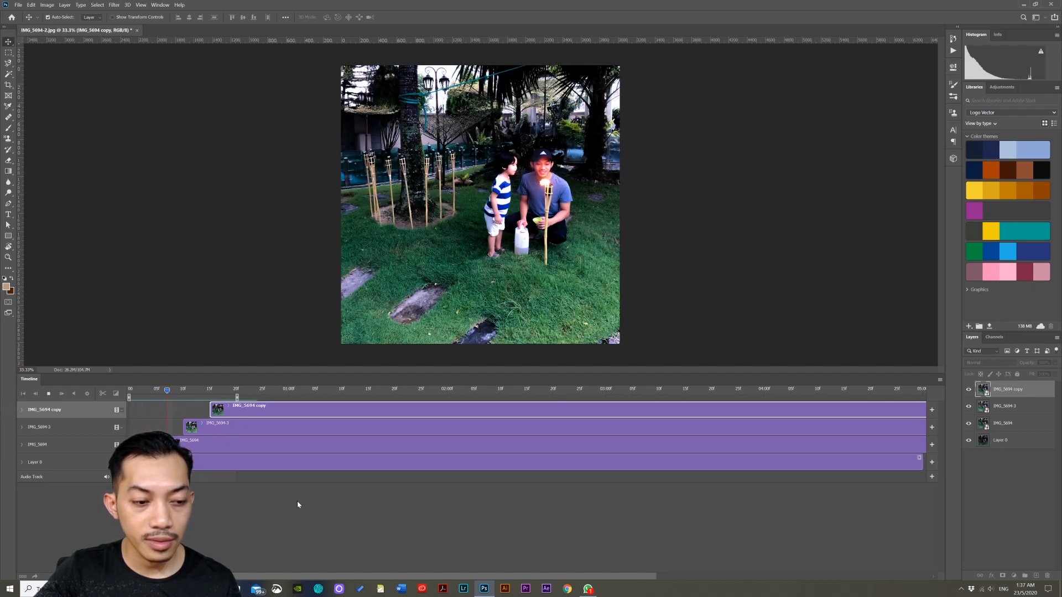
key("space")
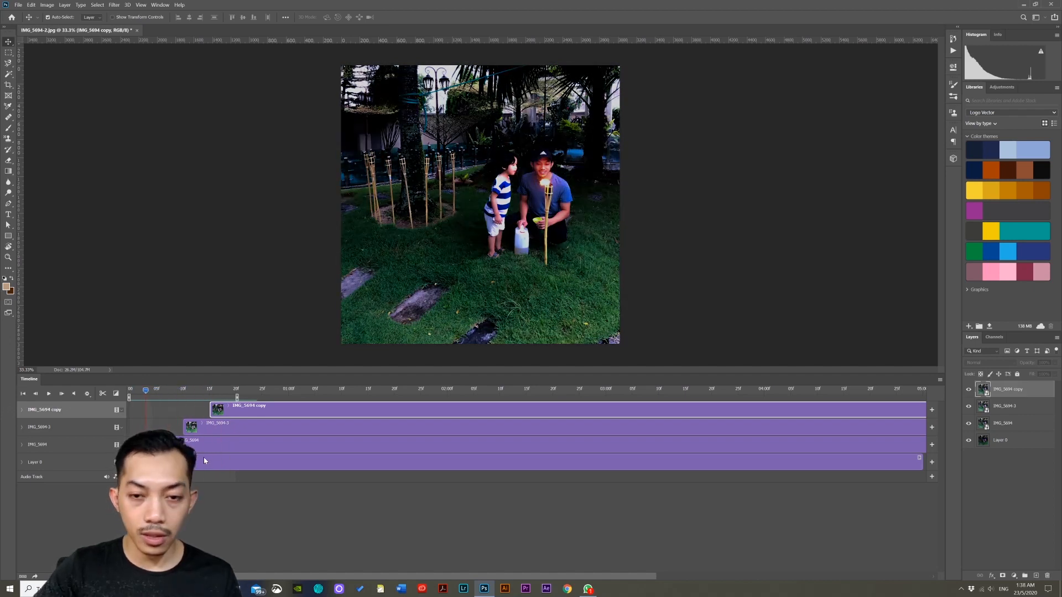
- Apply a Fade transition to the start of the IMG_5694 clip on the timeline
left_click_drag(146, 392, 164, 391)
left_click(171, 444)
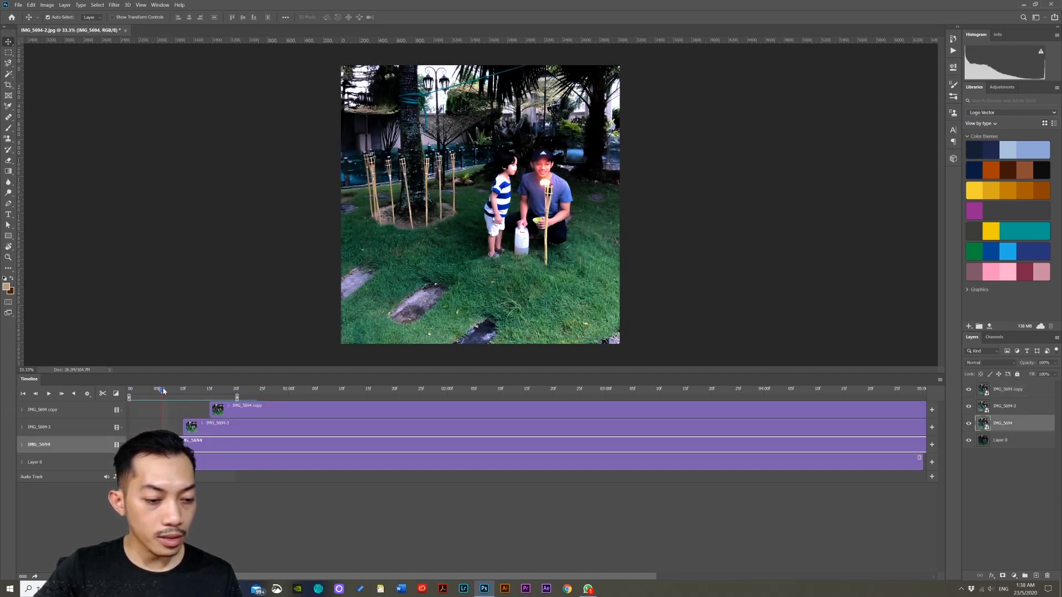
left_click(116, 394)
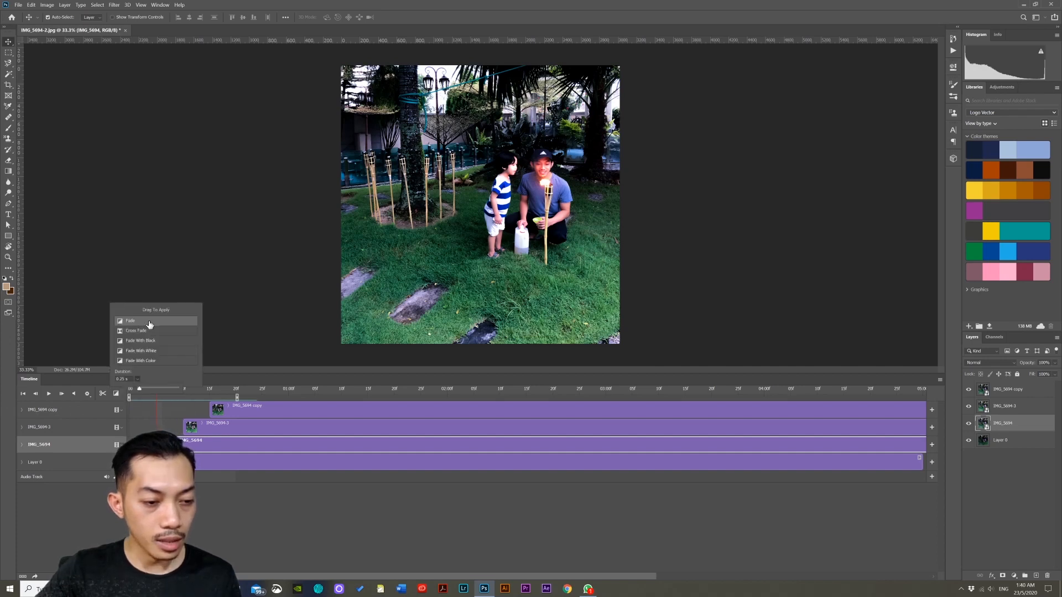
mouse_move(149, 324)
left_mouse_down()
mouse_move(198, 449)
mouse_move(189, 449)
left_mouse_up()
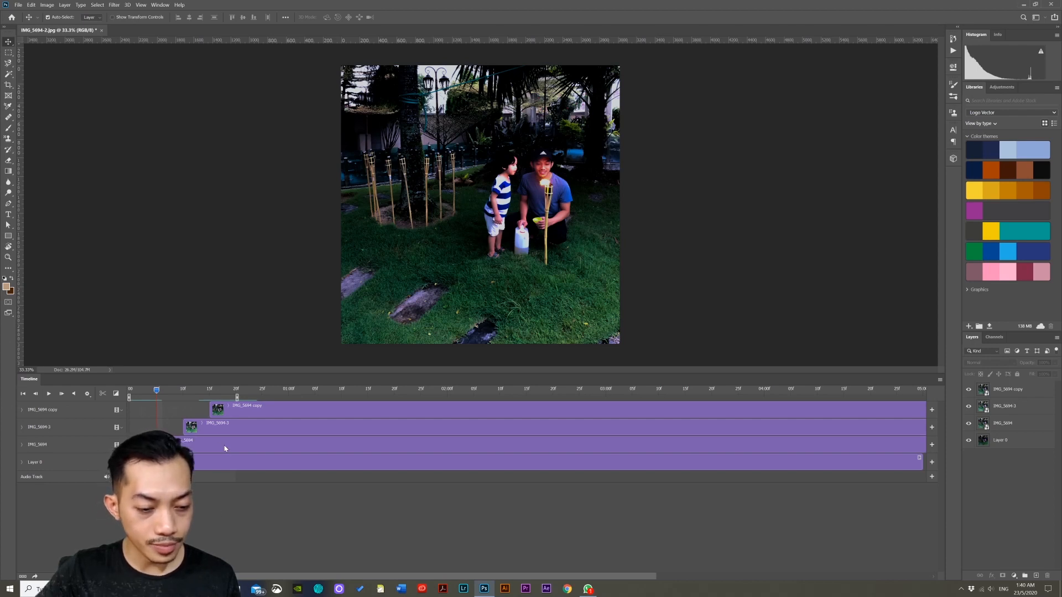
- Select the IMG_5694-3 clip and scrub from about 3f to 12f to check the faded light change
left_click(218, 431)
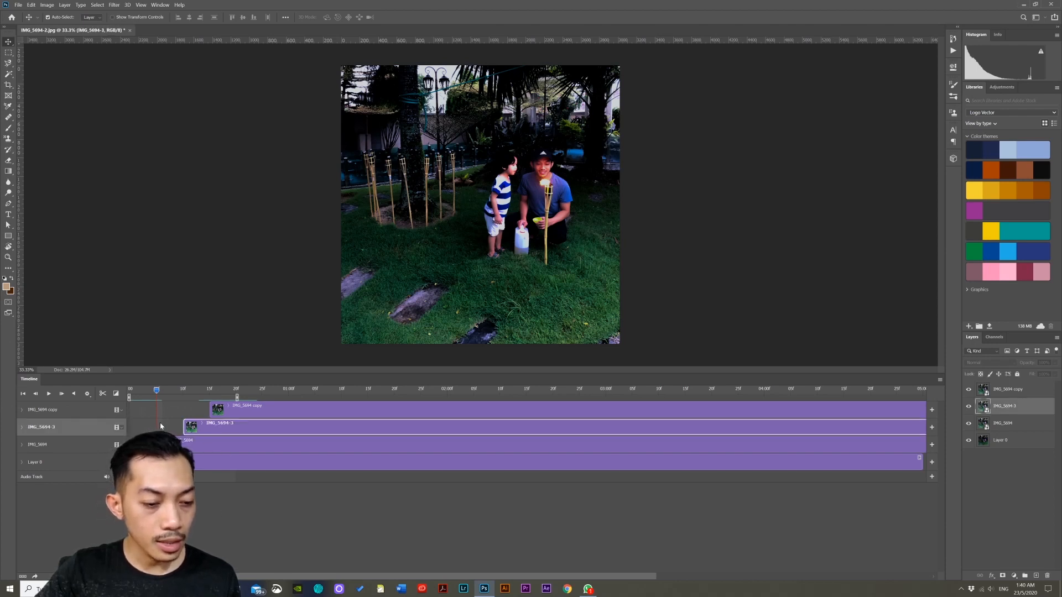
left_click(145, 394)
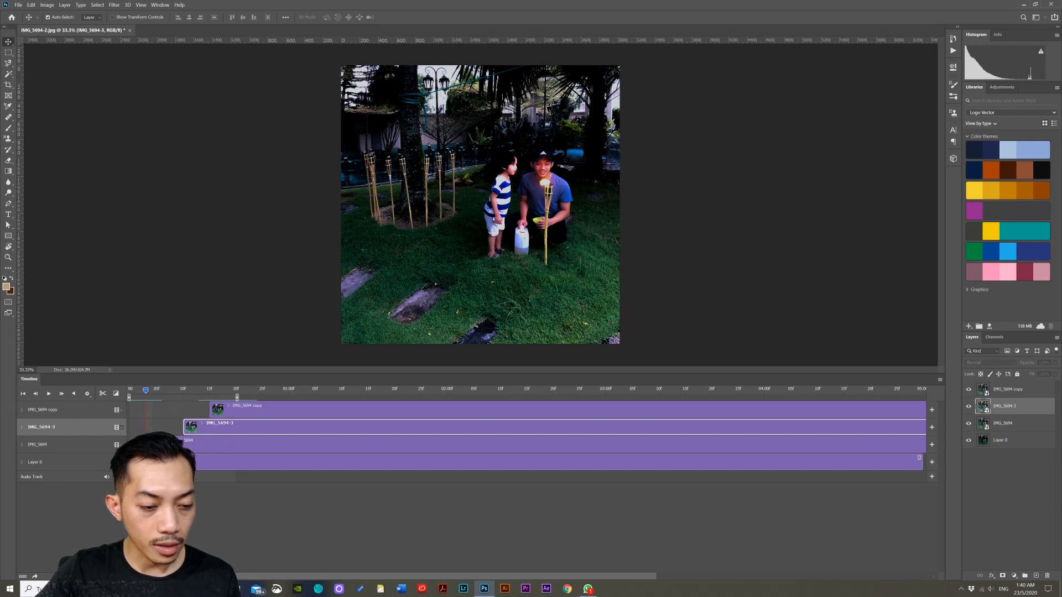
key("alt+bracketleft")
left_click_drag(146, 392, 195, 395)
key("alt+bracketright")
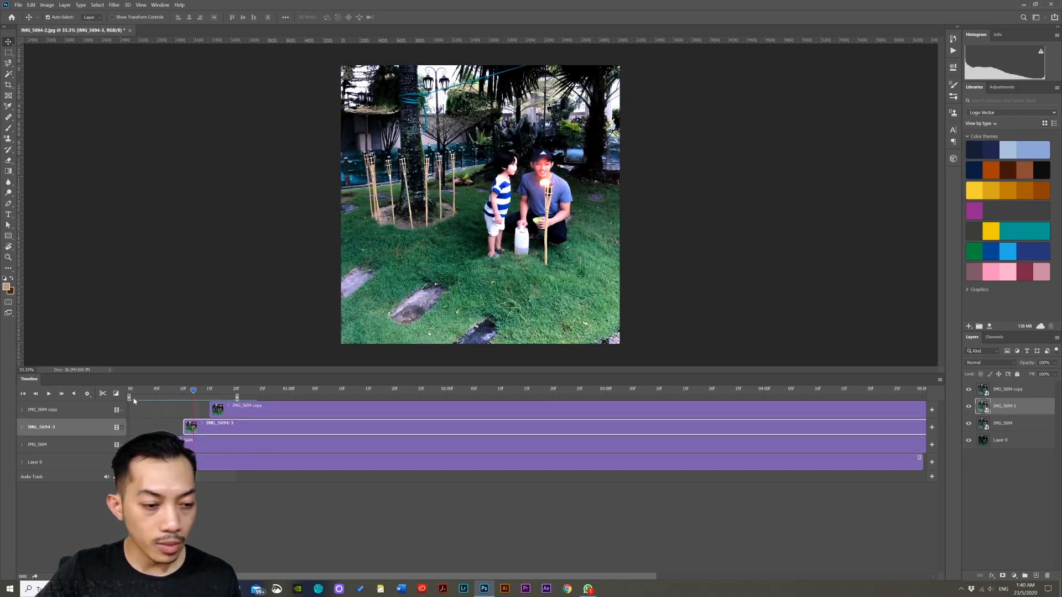
- Add 0.25 s Fade transitions to the starts of the IMG_5694-3 and IMG_5694 copy clips
left_click(115, 394)
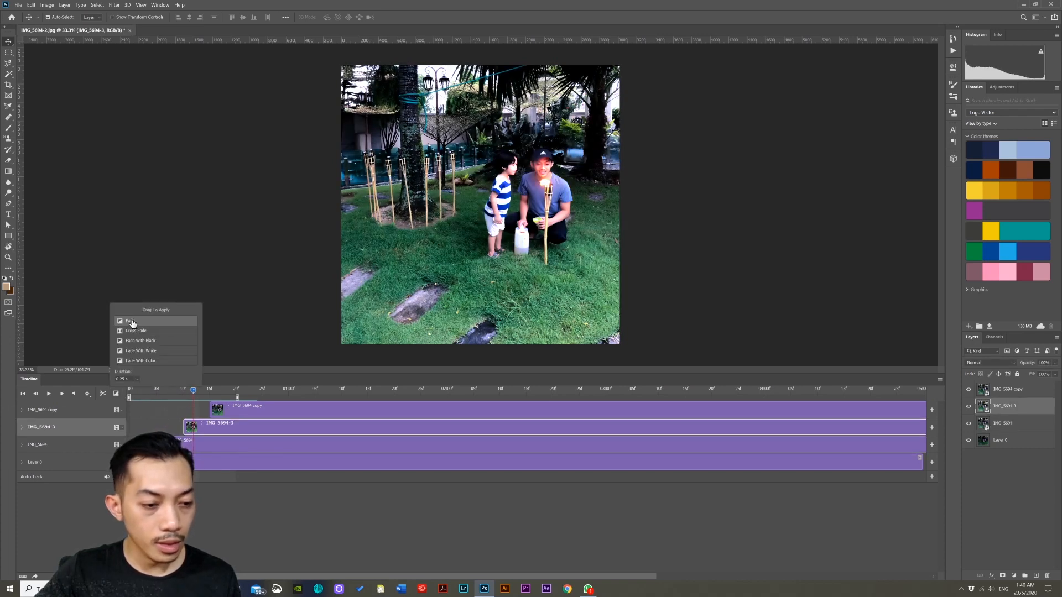
left_click(137, 380)
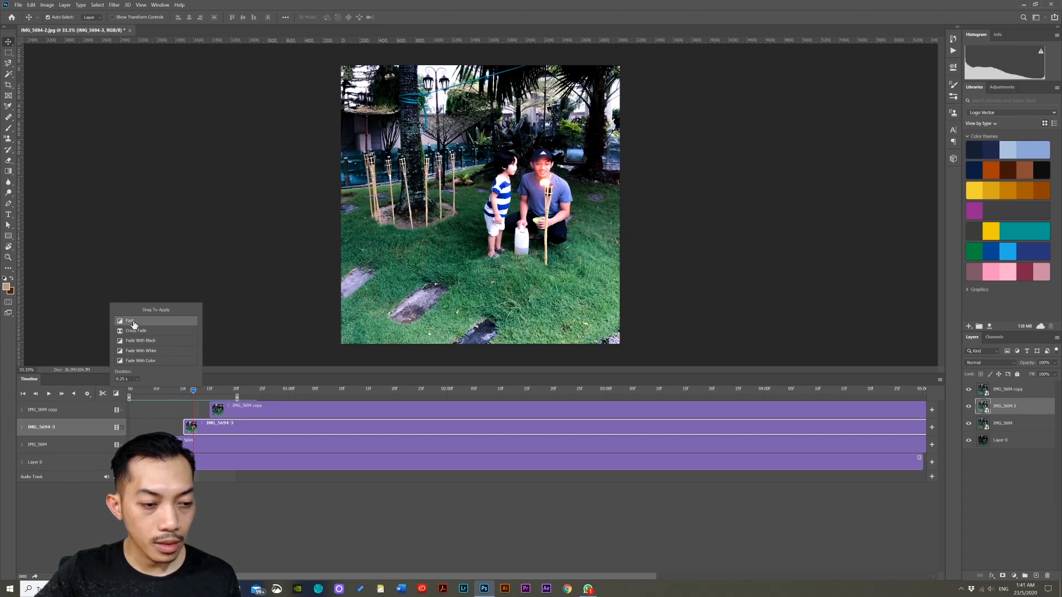
left_click_drag(130, 321, 223, 434)
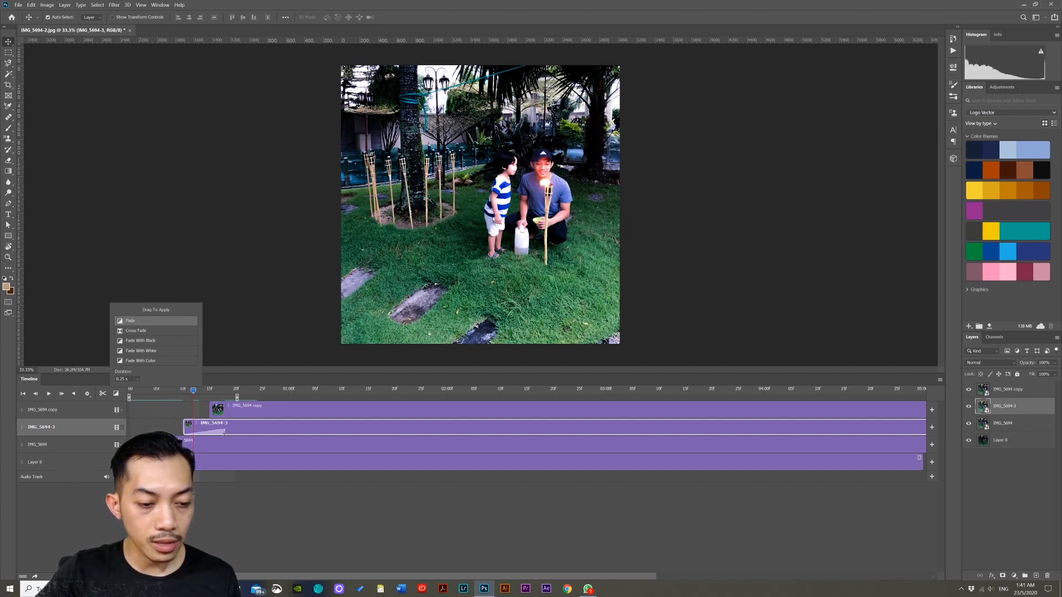
left_click_drag(154, 322, 204, 383)
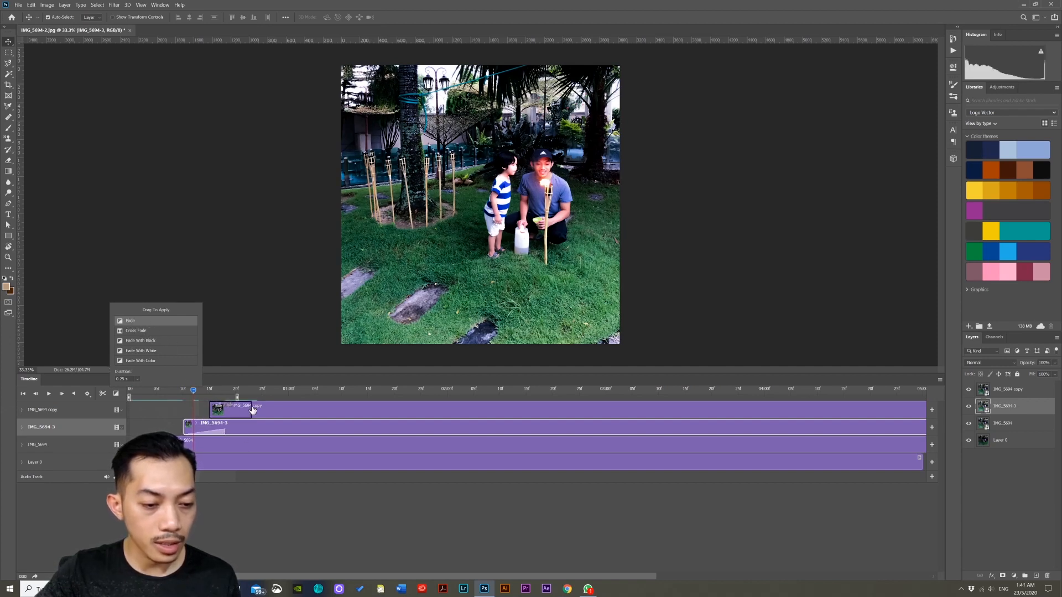
- Shorten the fades on IMG_5694-3 and IMG_5694 copy to about 3 frames each, and play the sequence from the first frame
left_click(211, 434)
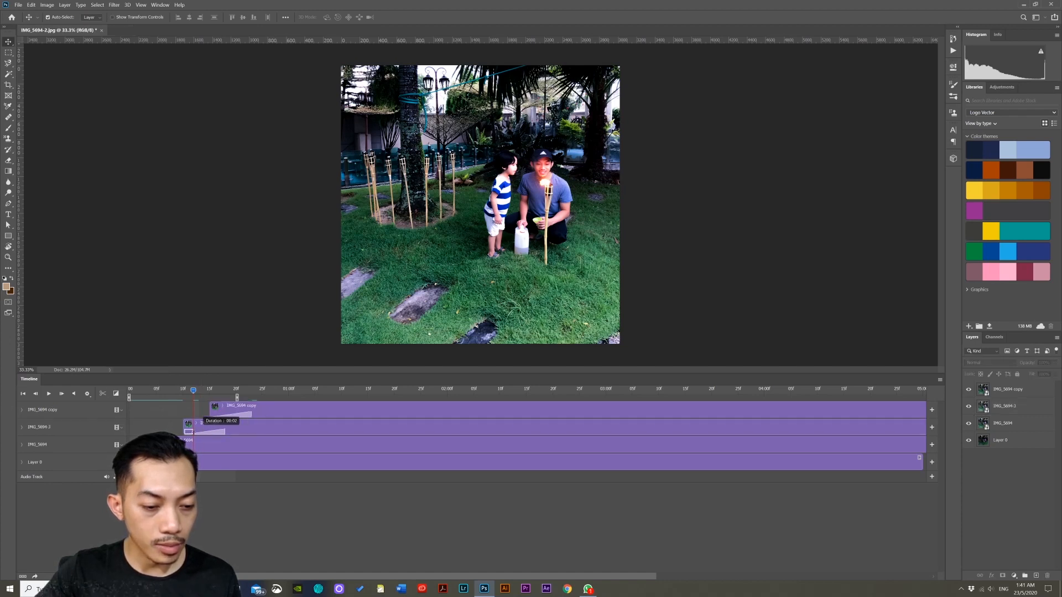
left_click_drag(196, 433, 198, 433)
left_click(244, 415)
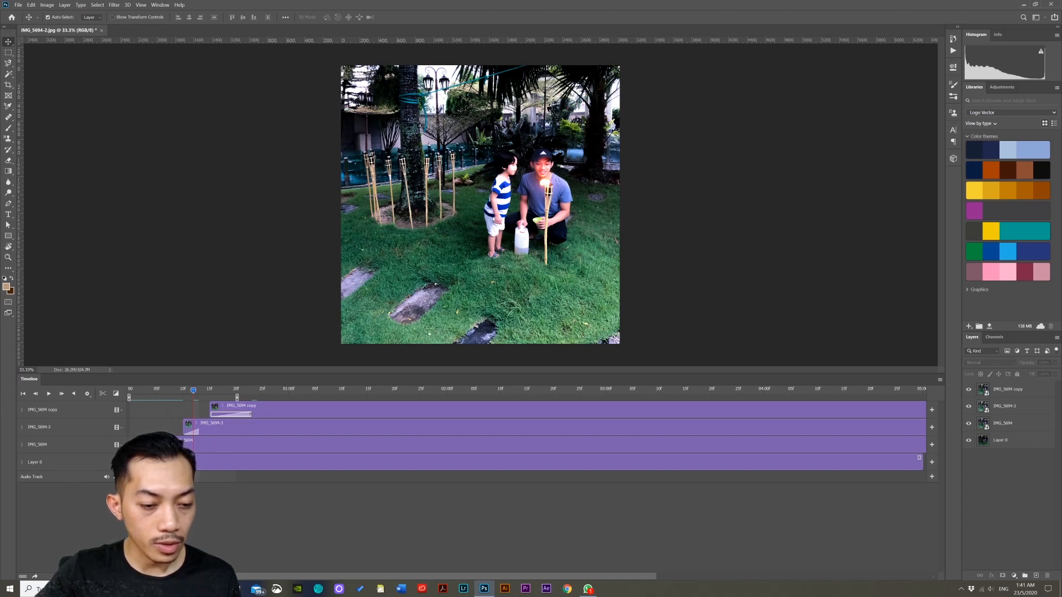
left_click_drag(251, 414, 225, 415)
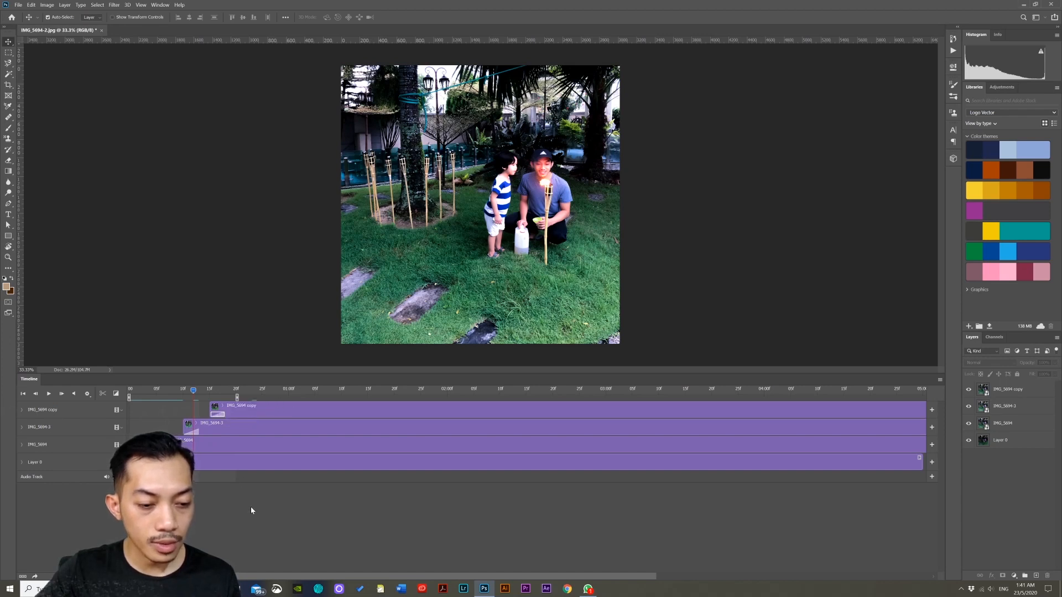
left_click_drag(170, 390, 107, 393)
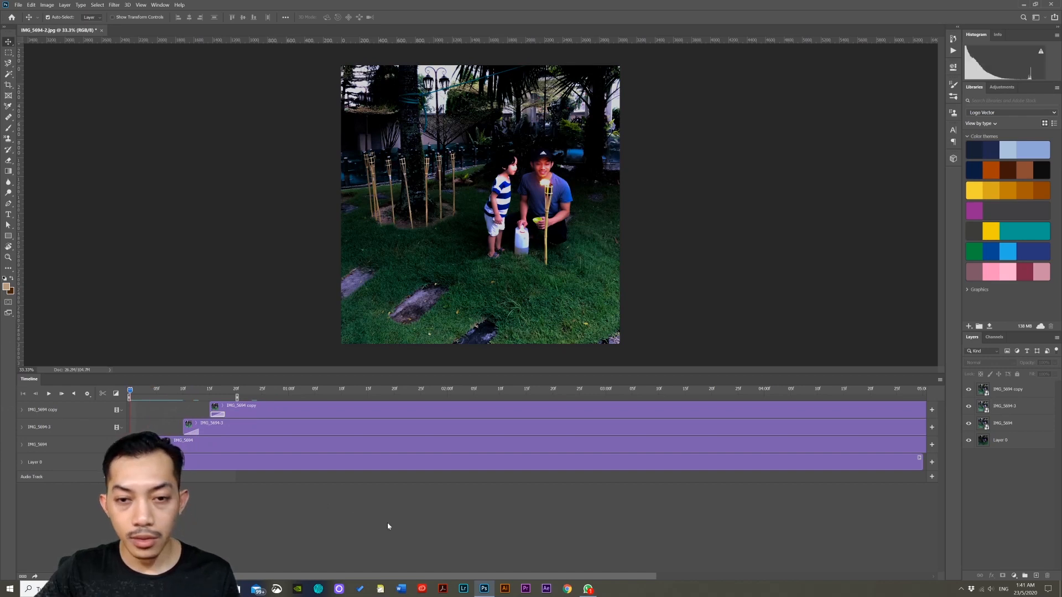
key("space")
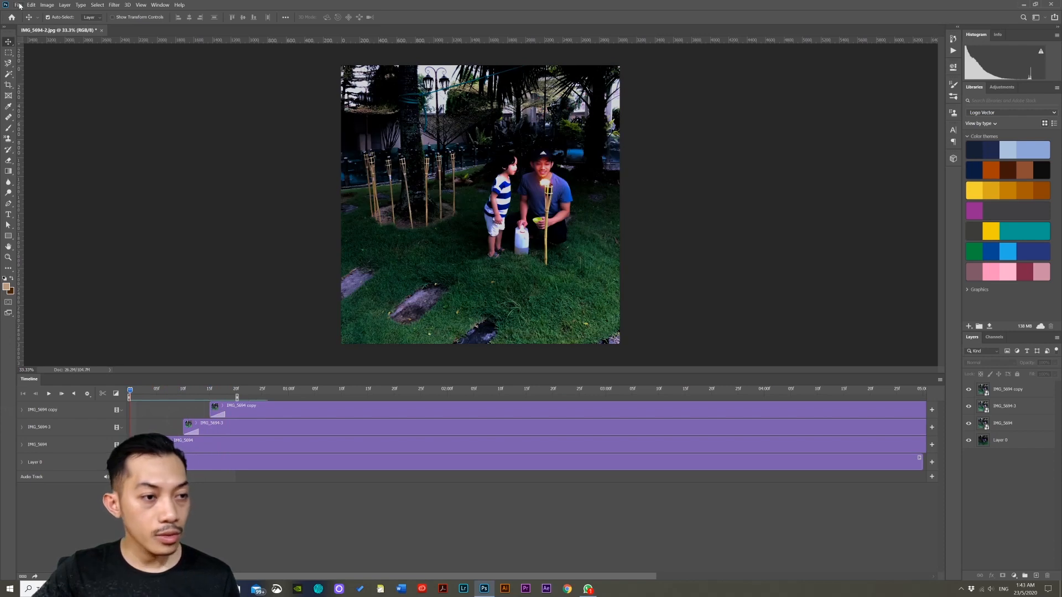
- Open the Render Video export settings for the flickering animation
left_click(18, 4)
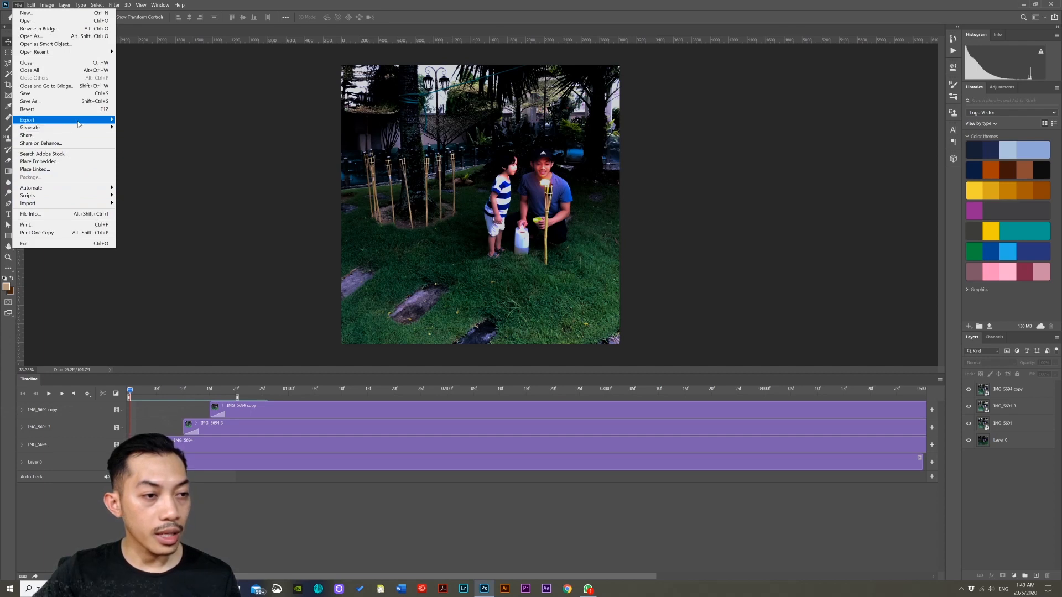
mouse_move(83, 120)
left_click(159, 232)
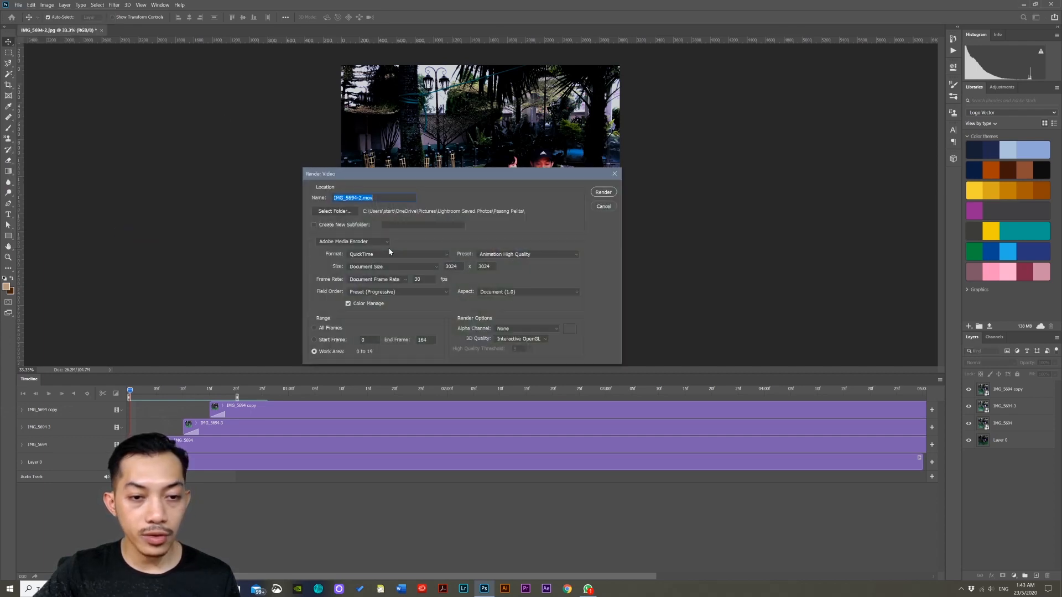